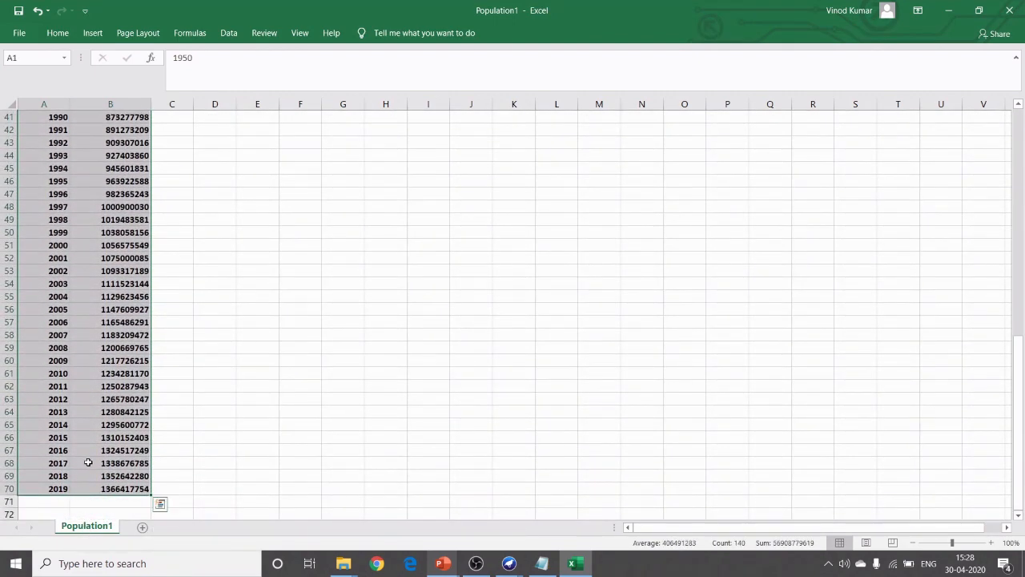
# Review the year values in column A and the population values in column B of the Population1 sheet.
pyautogui.scroll(13, 83, 309)
pyautogui.click(215, 166)
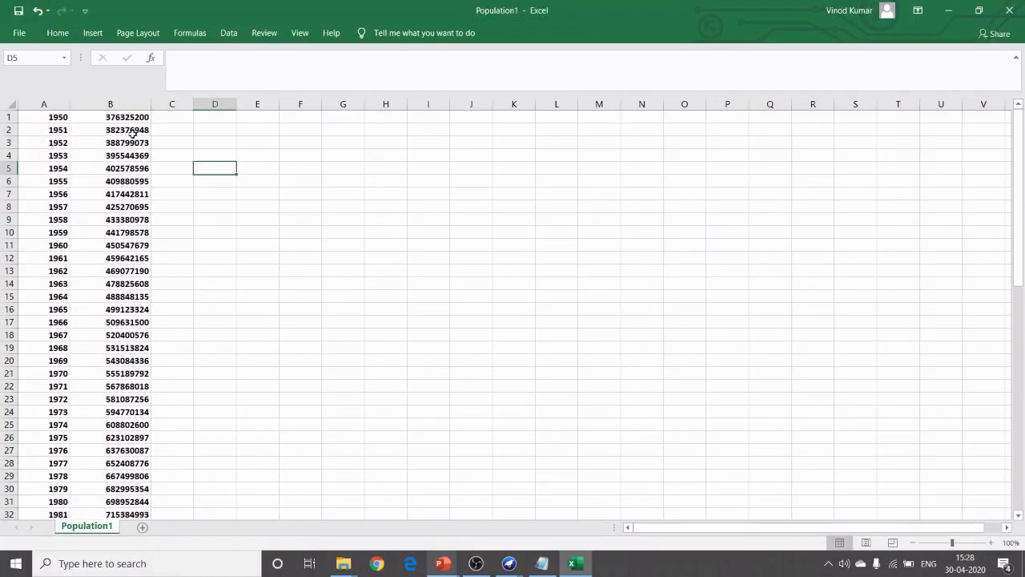
pyautogui.click(42, 106)
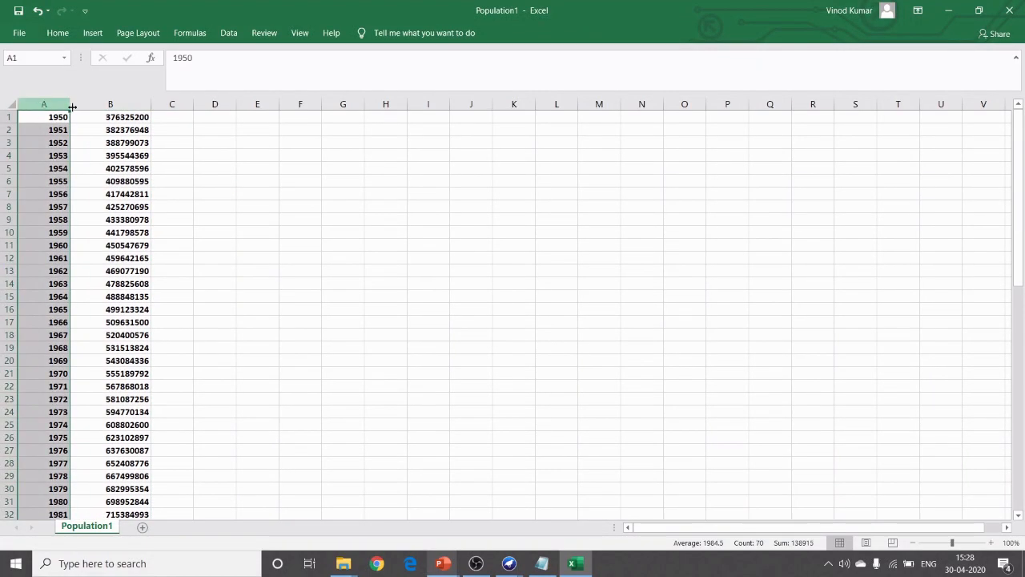
pyautogui.click(130, 105)
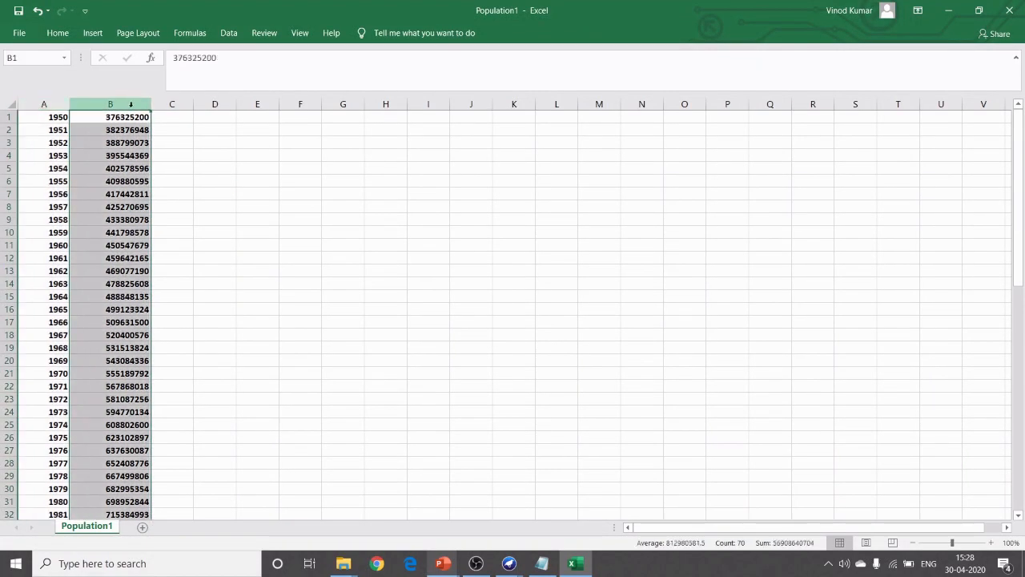
pyautogui.click(59, 119)
pyautogui.click(101, 117)
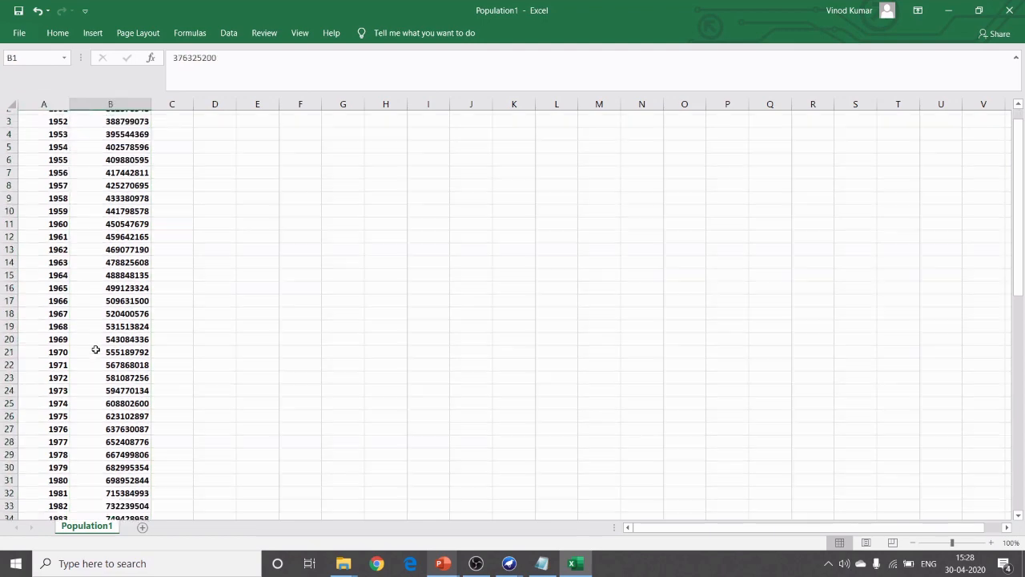
# Try to save the sheet as comma-delimited CSV Population1 in the Dataset folder, declining to replace the existing file.
pyautogui.click(21, 34)
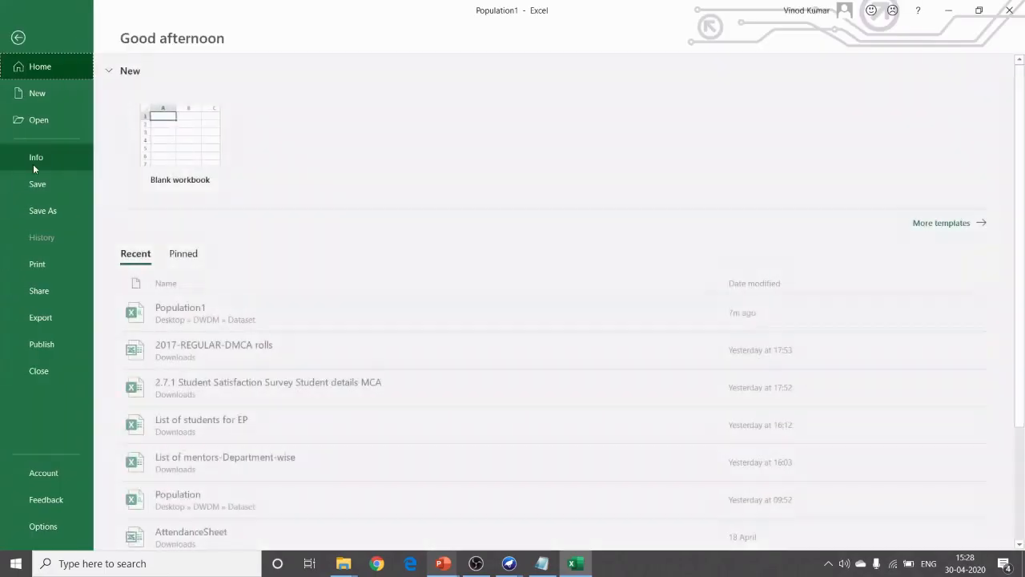
pyautogui.click(53, 212)
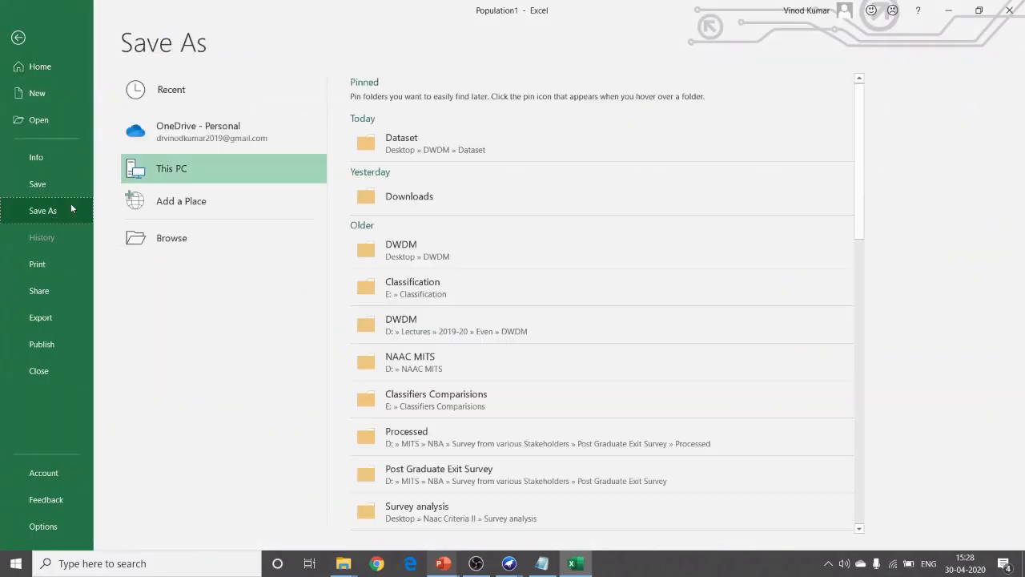
pyautogui.click(423, 137)
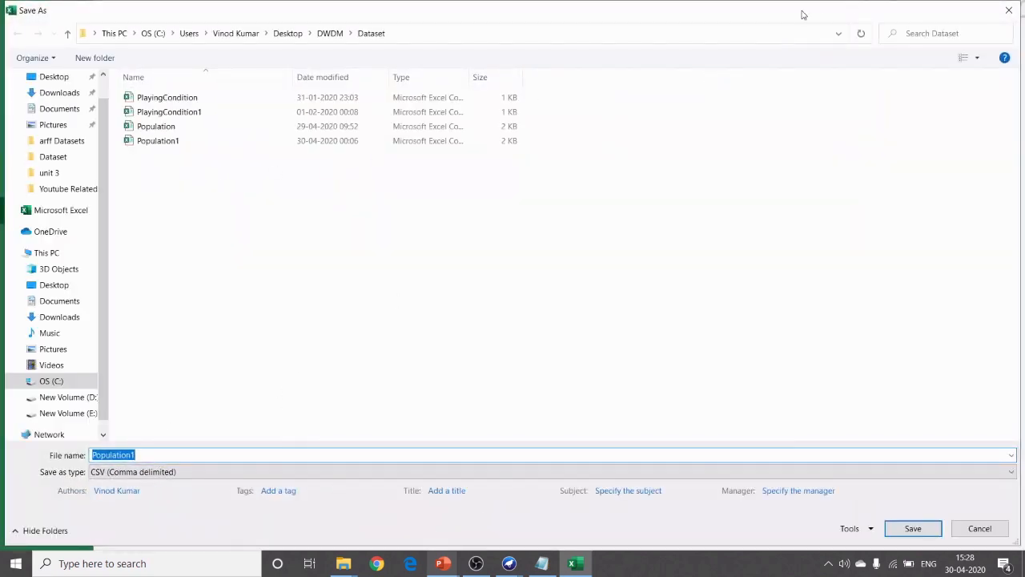
pyautogui.click(915, 530)
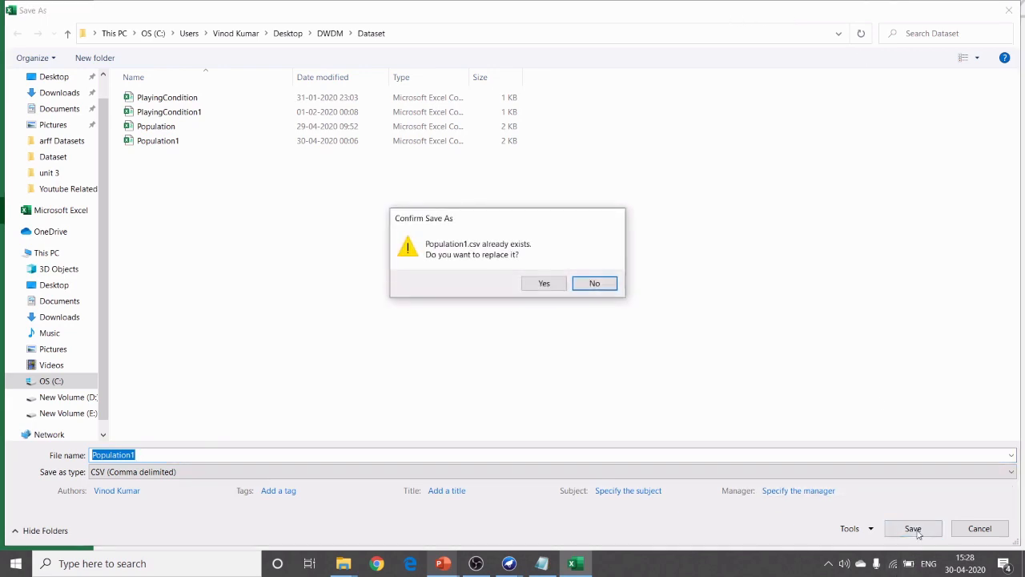
pyautogui.click(593, 284)
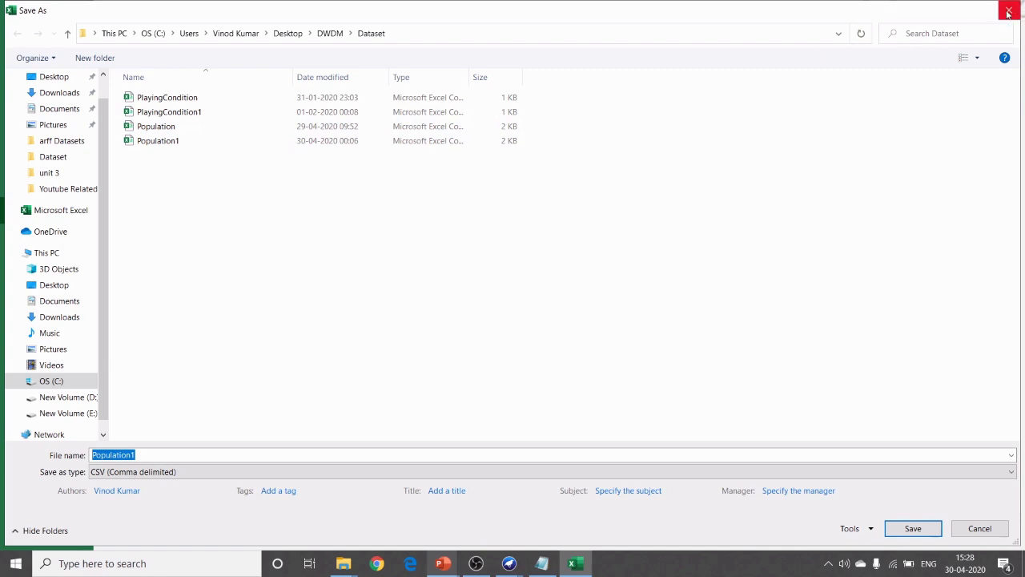
# Open the existing Population1 CSV file from the Save As dialog in Notepad and maximize its window.
pyautogui.click(165, 141)
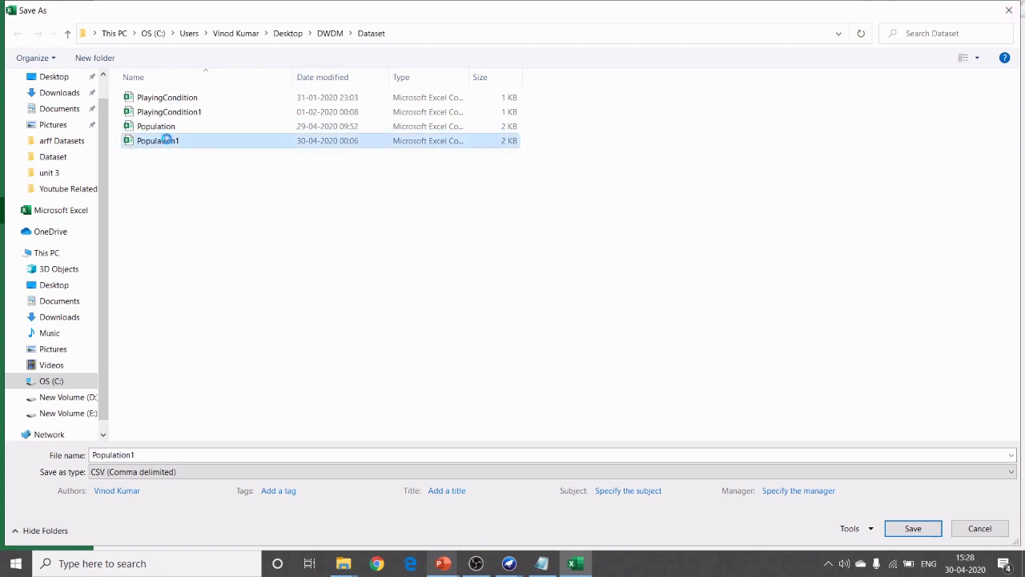
pyautogui.rightClick(174, 144)
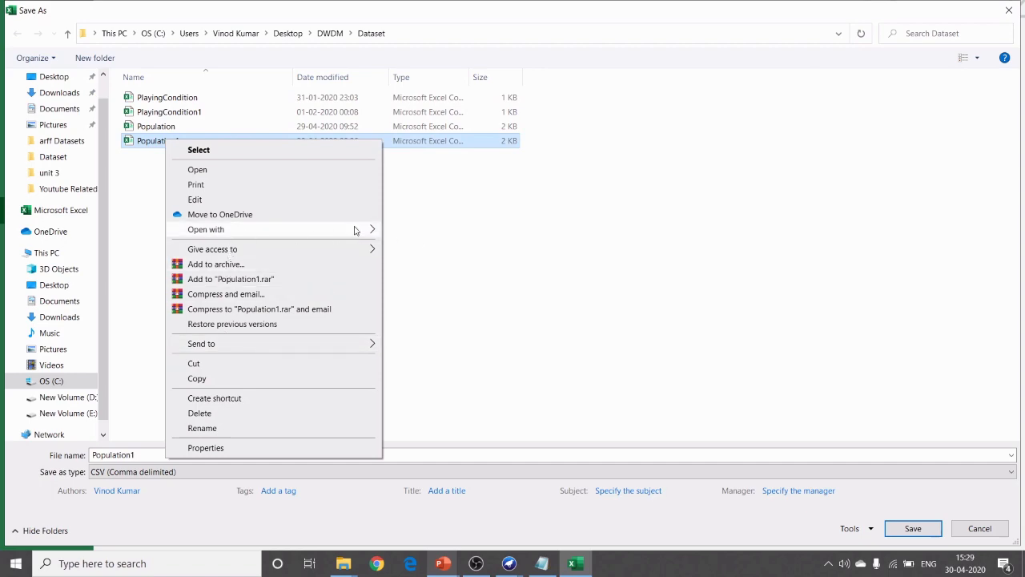
pyautogui.moveTo(356, 232)
pyautogui.click(438, 258)
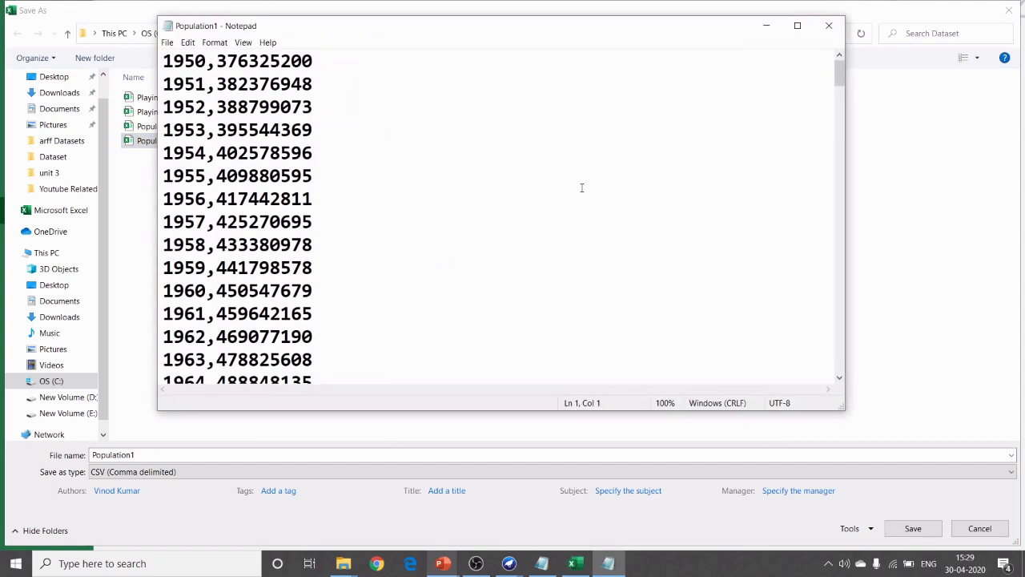
pyautogui.click(796, 26)
# Highlight and inspect the comma-separated year and population records, closing the CSV file and the Save As dialog.
pyautogui.moveTo(6, 40); pyautogui.dragTo(202, 44)
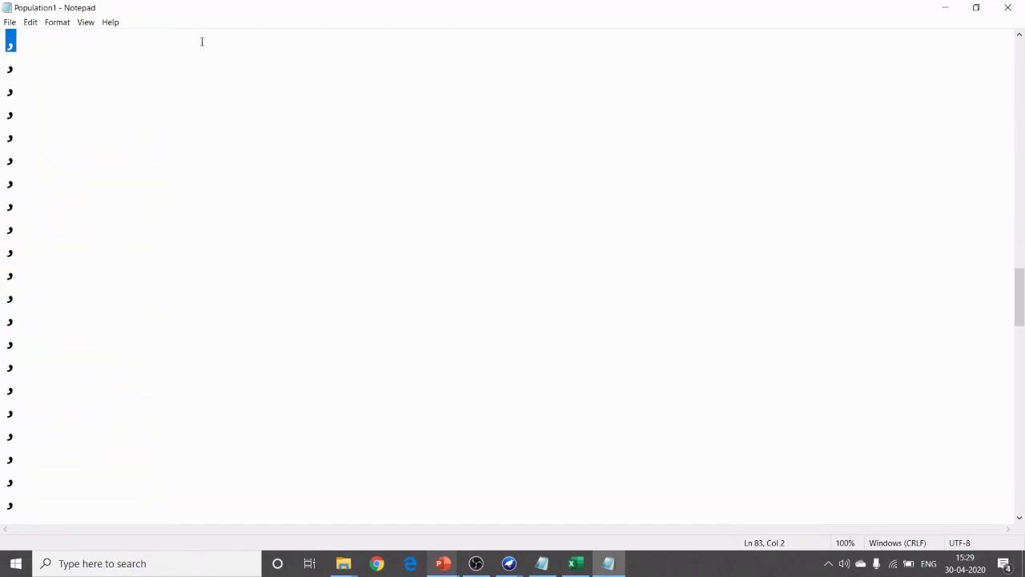
pyautogui.scroll(10, 213, 146)
pyautogui.scroll(-2, 277, 254)
pyautogui.click(279, 256)
pyautogui.moveTo(175, 292); pyautogui.dragTo(3, 16)
pyautogui.scroll(20, 1, 178)
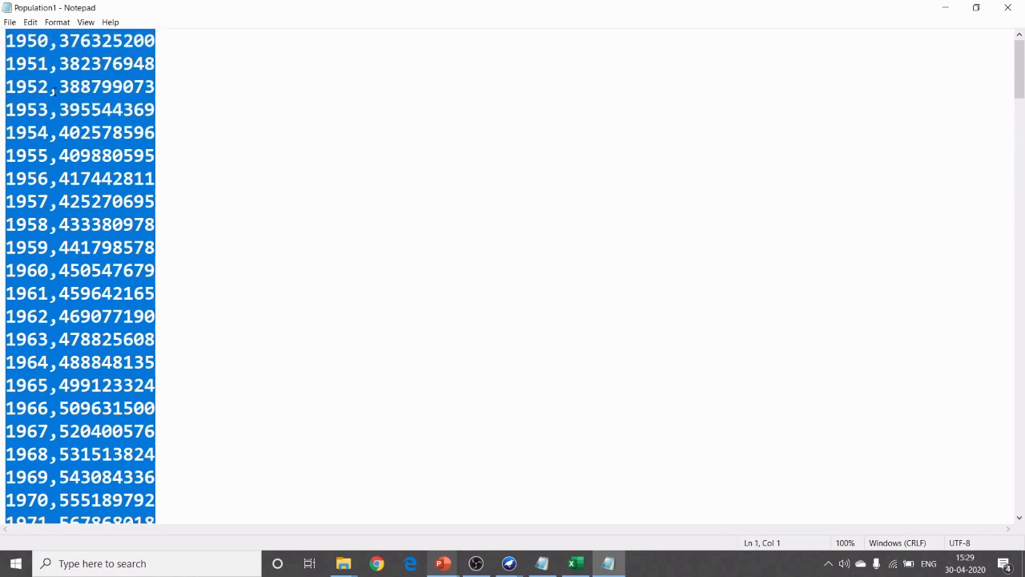
pyautogui.scroll(-20, 120, 126)
pyautogui.scroll(8, 120, 125)
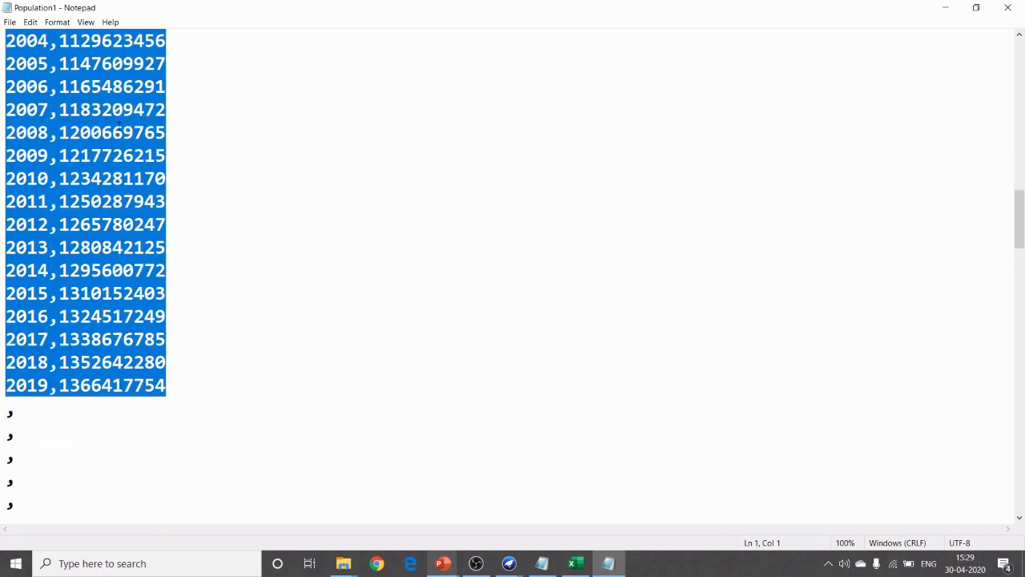
pyautogui.click(1007, 7)
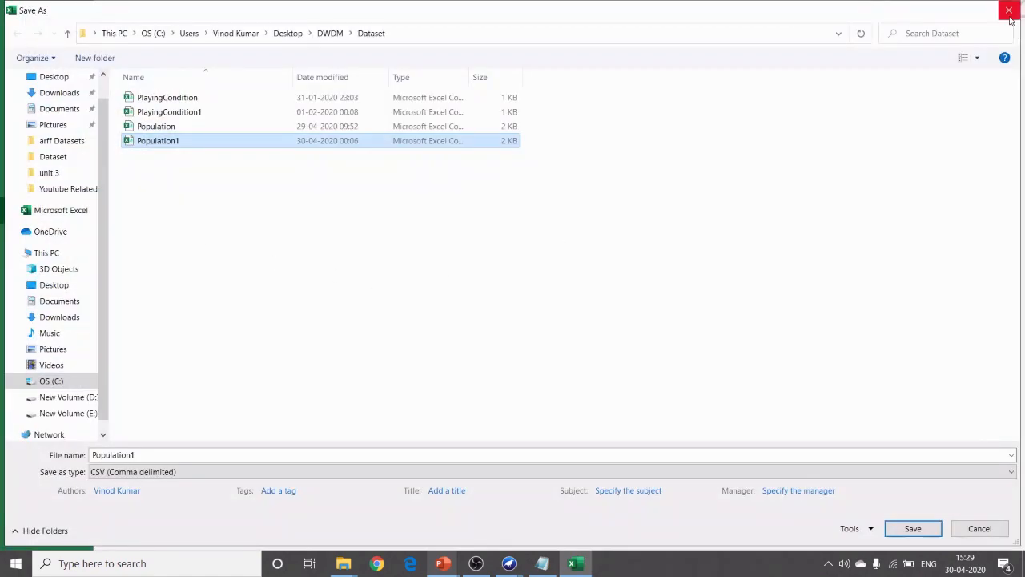
pyautogui.click(1008, 10)
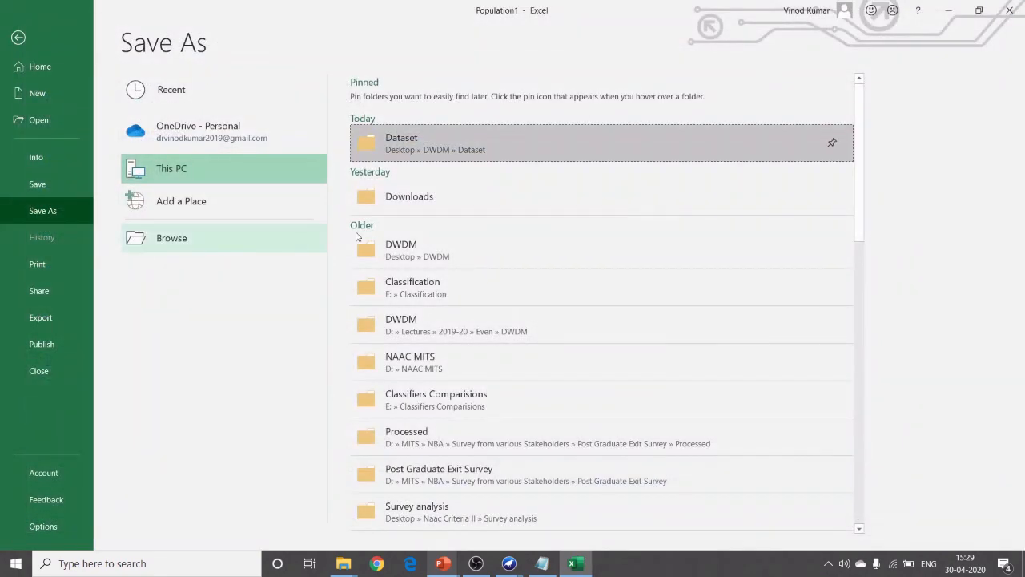
pyautogui.click(542, 563)
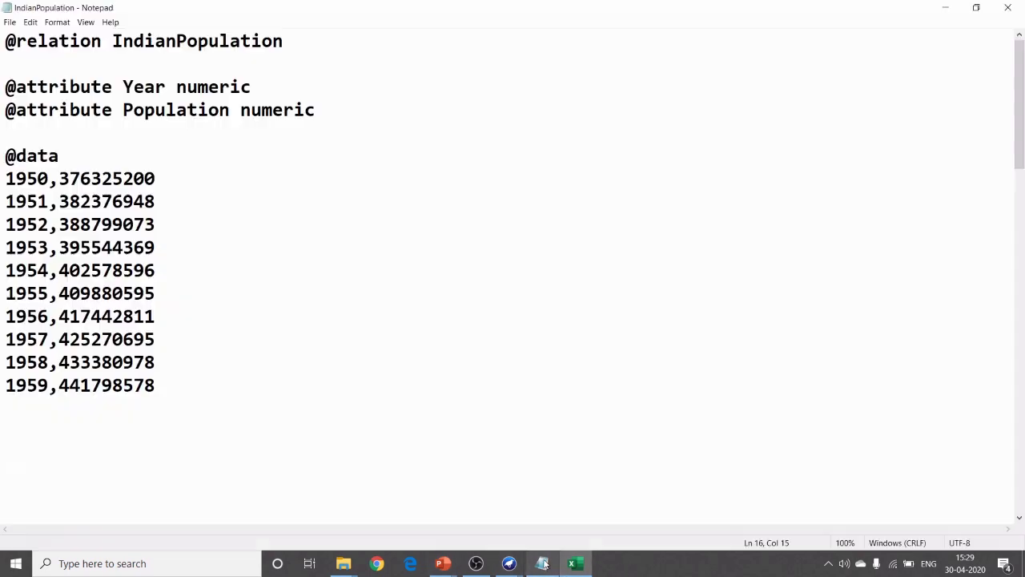
pyautogui.click(331, 231)
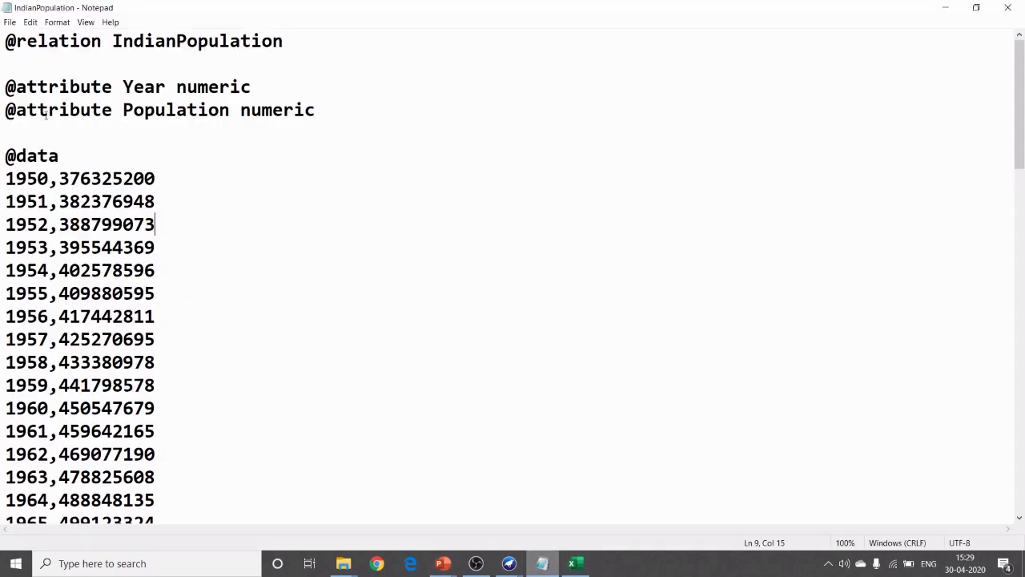
pyautogui.moveTo(287, 41); pyautogui.dragTo(2, 44)
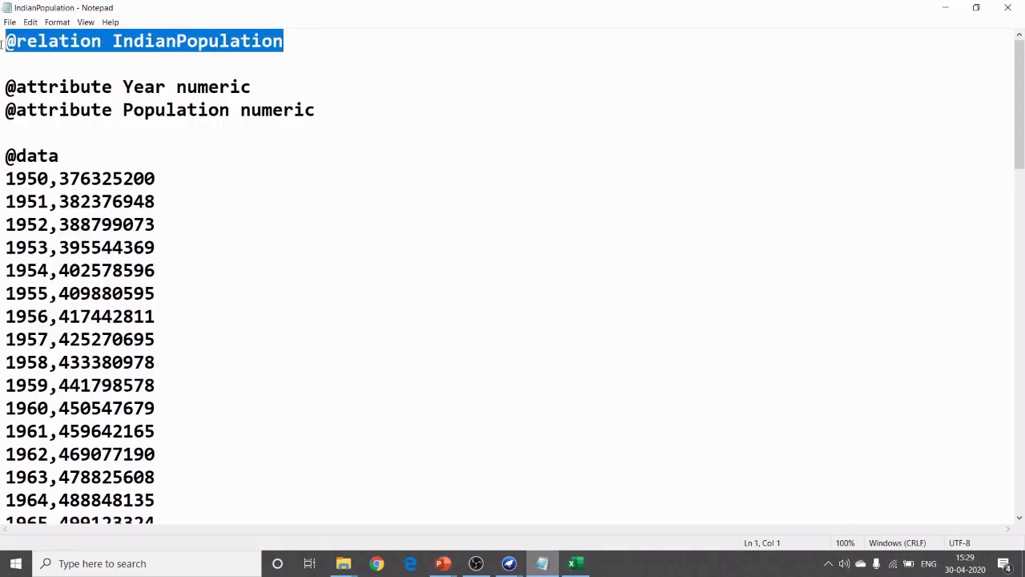
pyautogui.click(188, 60)
pyautogui.moveTo(102, 44); pyautogui.dragTo(2, 44)
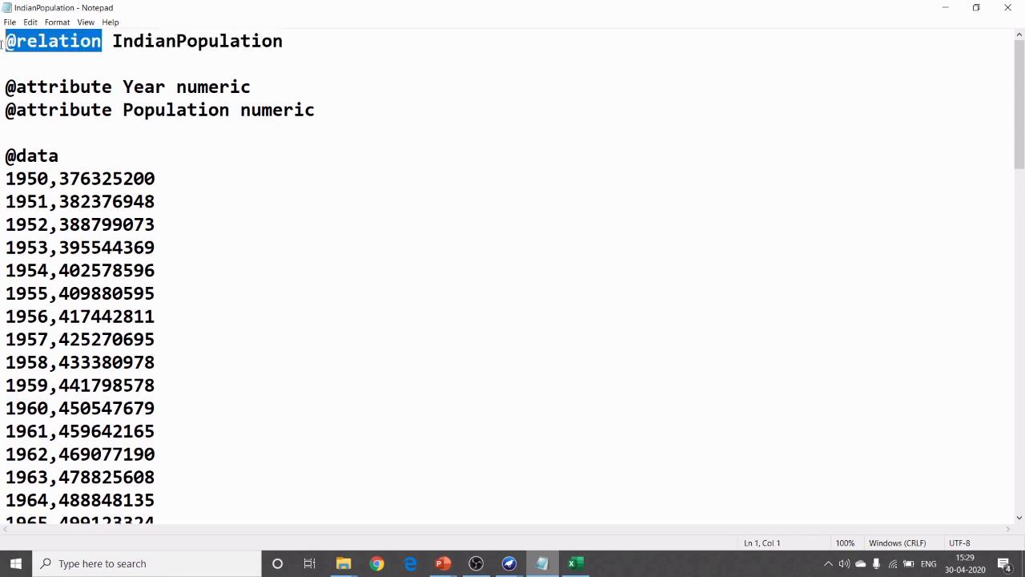
pyautogui.click(91, 63)
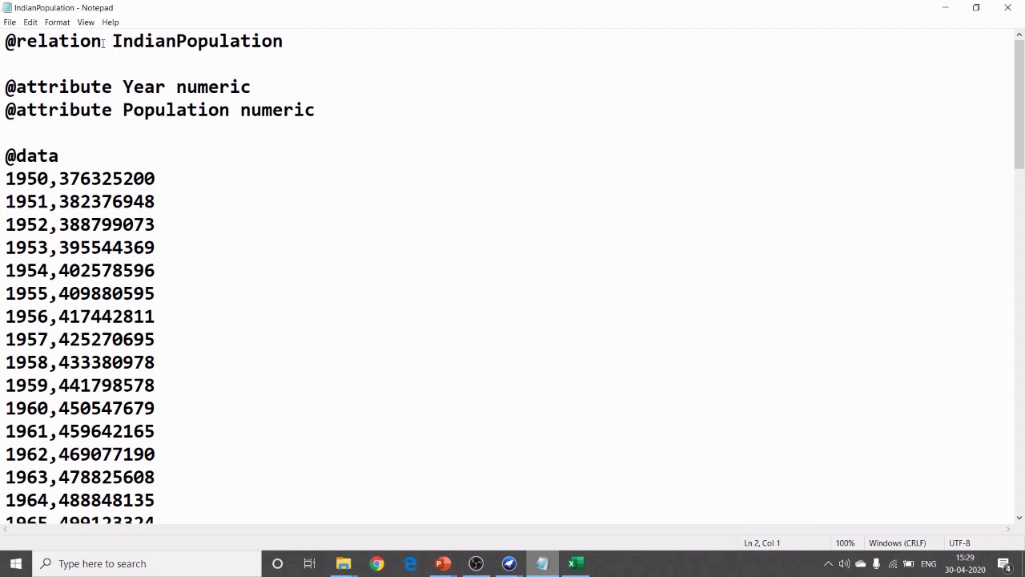
pyautogui.moveTo(105, 43); pyautogui.dragTo(2, 45)
pyautogui.click(182, 54)
pyautogui.click(273, 41)
pyautogui.moveTo(323, 44); pyautogui.dragTo(110, 44)
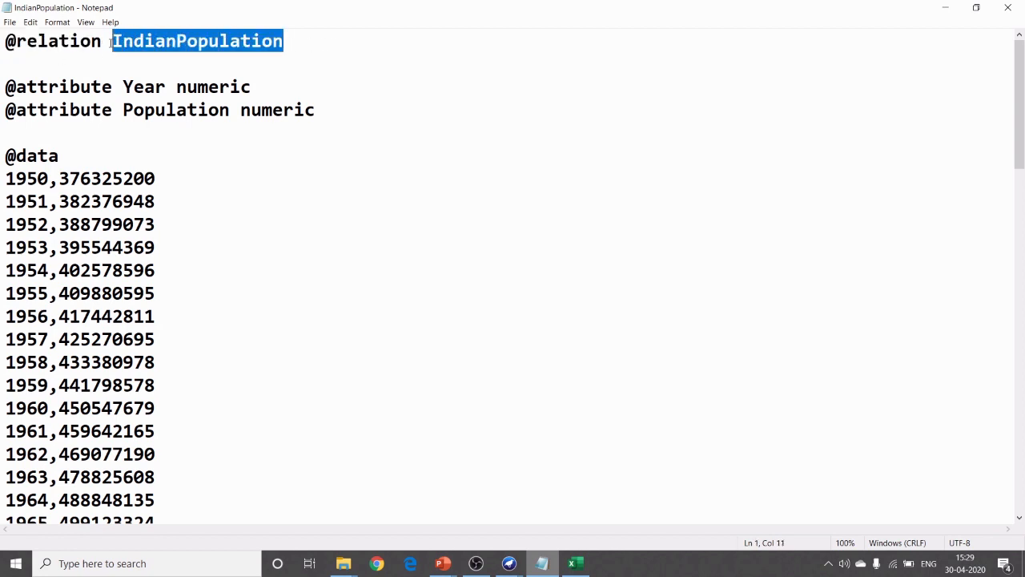
pyautogui.click(224, 74)
pyautogui.moveTo(113, 87); pyautogui.dragTo(16, 86)
pyautogui.click(209, 86)
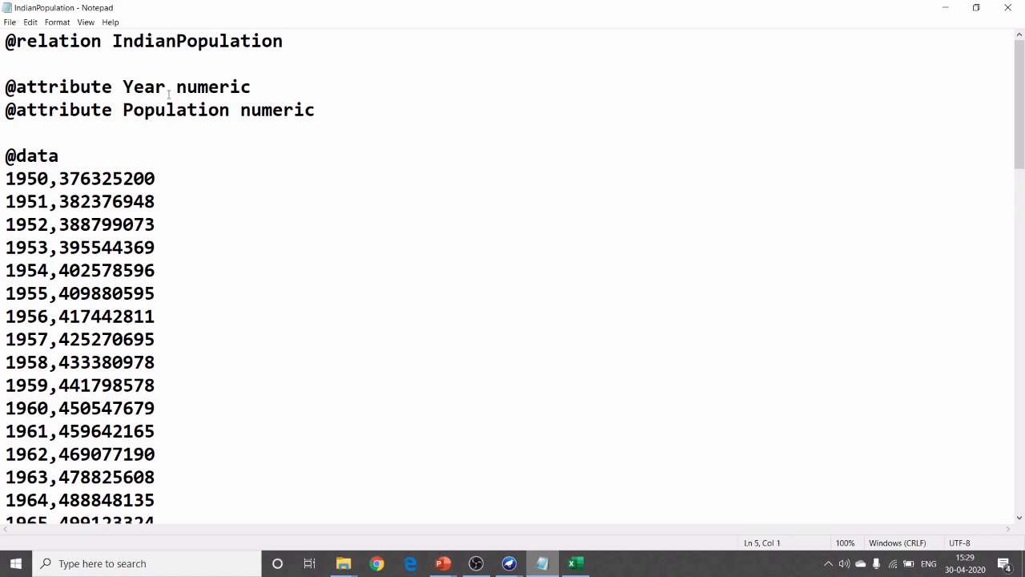
pyautogui.moveTo(173, 87); pyautogui.dragTo(241, 87)
pyautogui.click(70, 110)
pyautogui.moveTo(123, 110); pyautogui.dragTo(210, 110)
pyautogui.click(305, 109)
pyautogui.moveTo(314, 110); pyautogui.dragTo(251, 110)
pyautogui.press('Down')
pyautogui.press('Down')
pyautogui.scroll(-1, 6, 185)
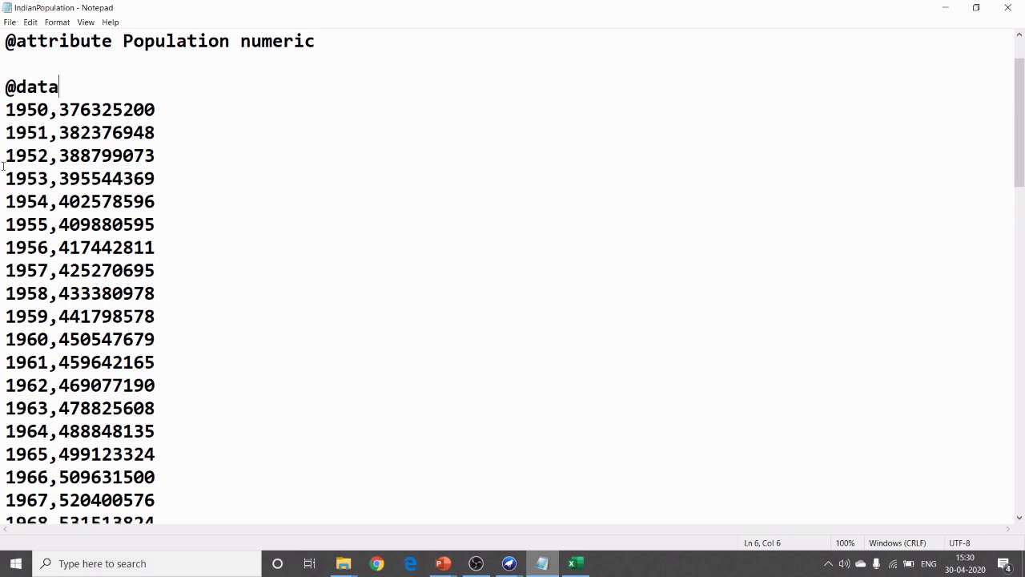
pyautogui.moveTo(6, 110); pyautogui.dragTo(172, 479)
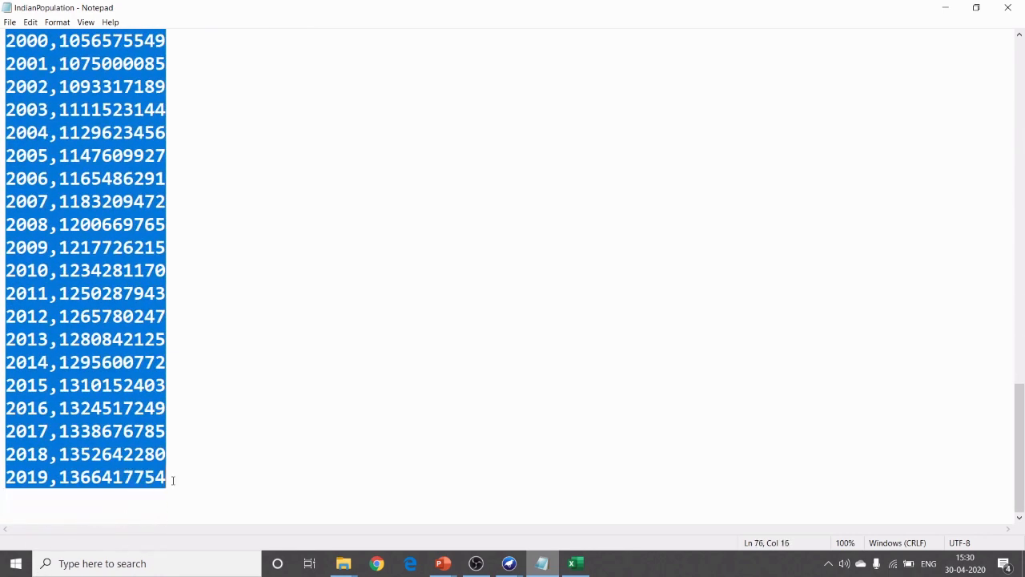
pyautogui.scroll(19, 192, 446)
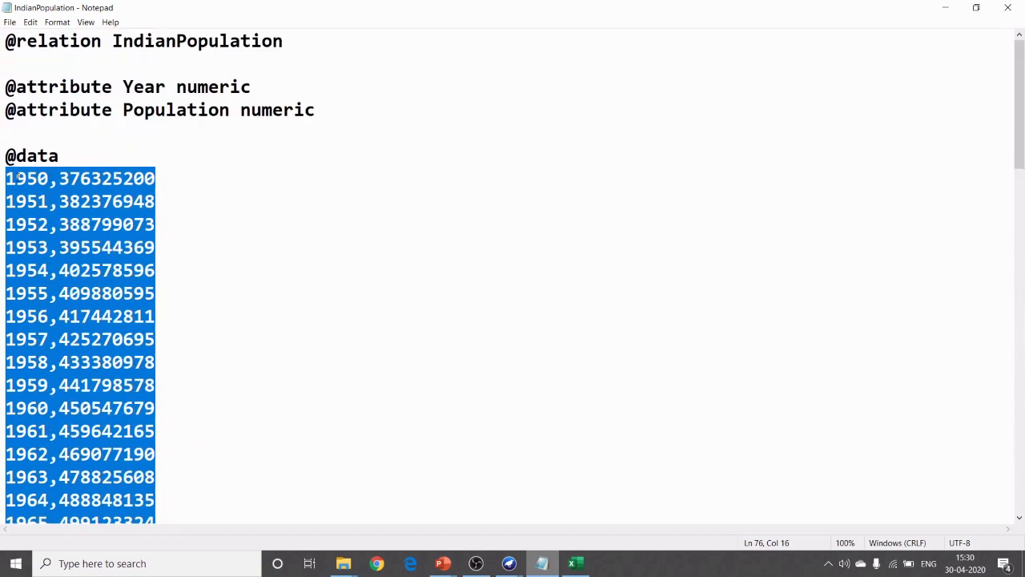
pyautogui.scroll(-17, 16, 176)
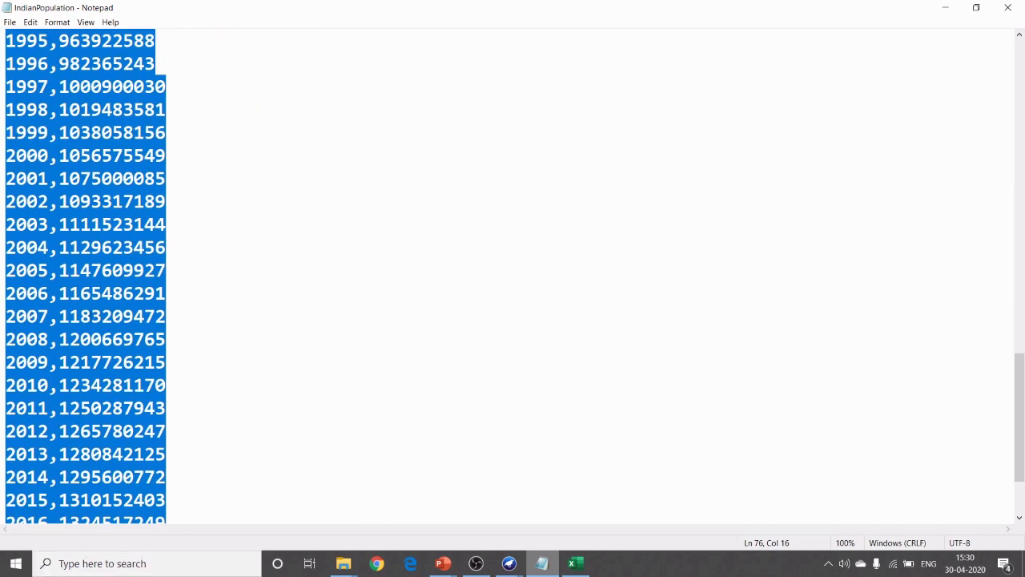
pyautogui.scroll(-2, 86, 320)
pyautogui.scroll(6, 295, 384)
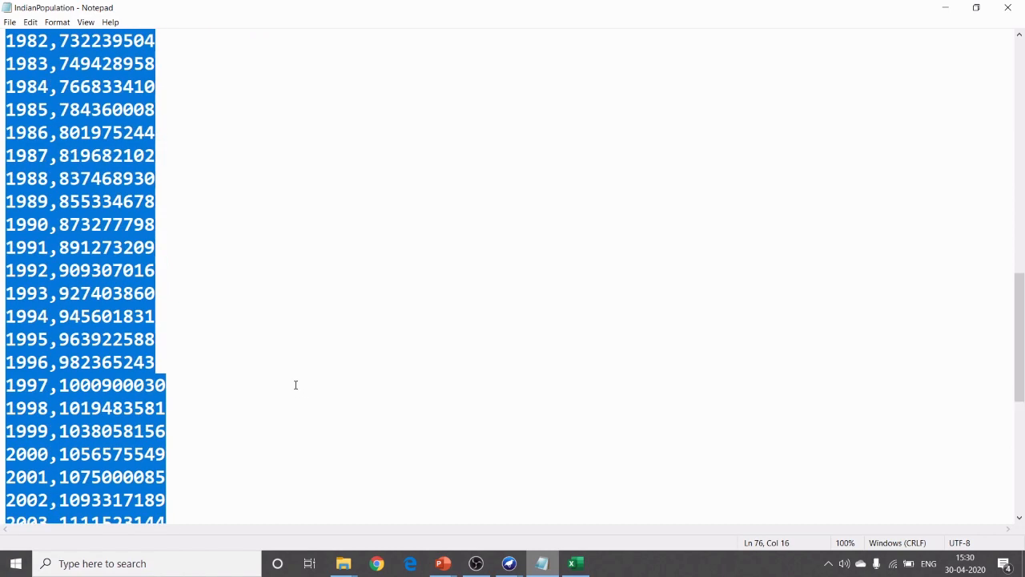
pyautogui.scroll(13, 295, 384)
pyautogui.click(177, 206)
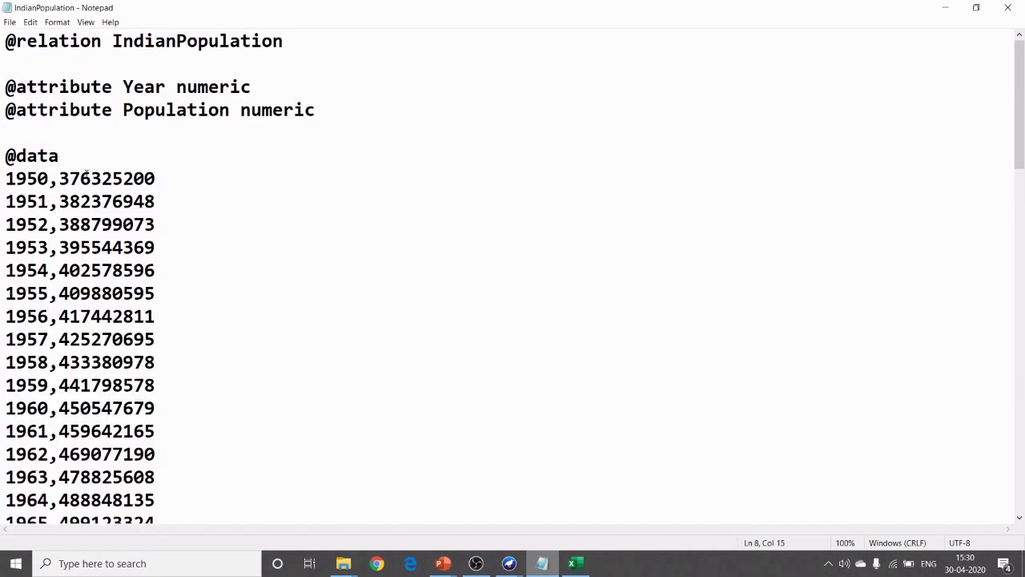
pyautogui.click(91, 156)
# Enter IndianPopulation.arff as the file name with the All Files type for saving a copy, and cancel the Save As dialog.
pyautogui.click(11, 23)
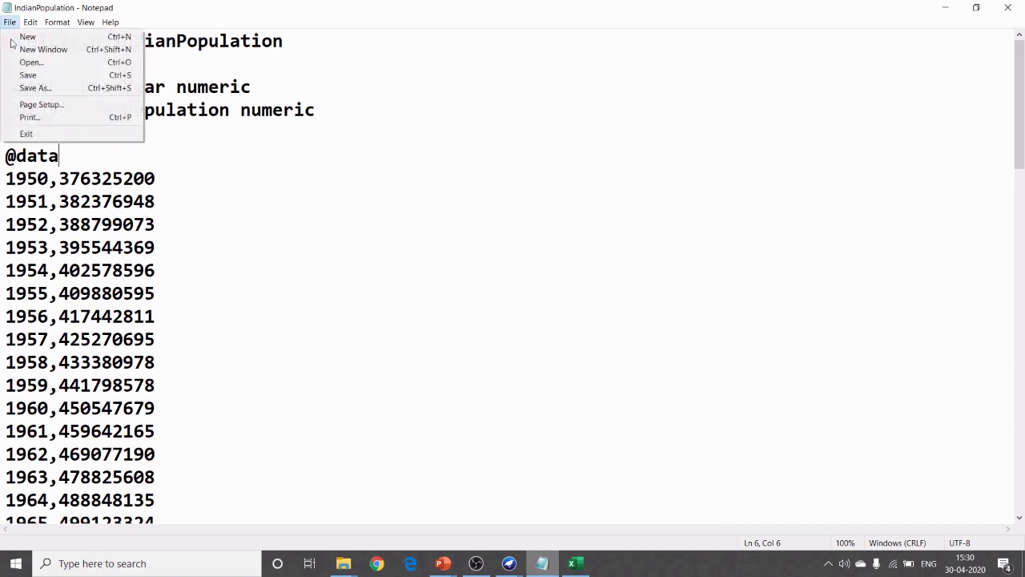
pyautogui.click(46, 86)
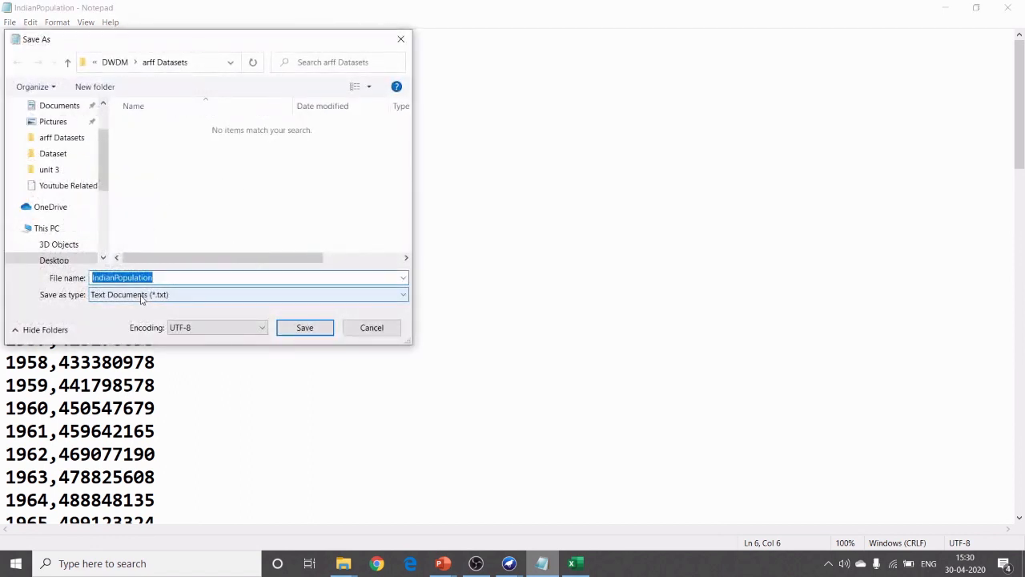
pyautogui.click(142, 293)
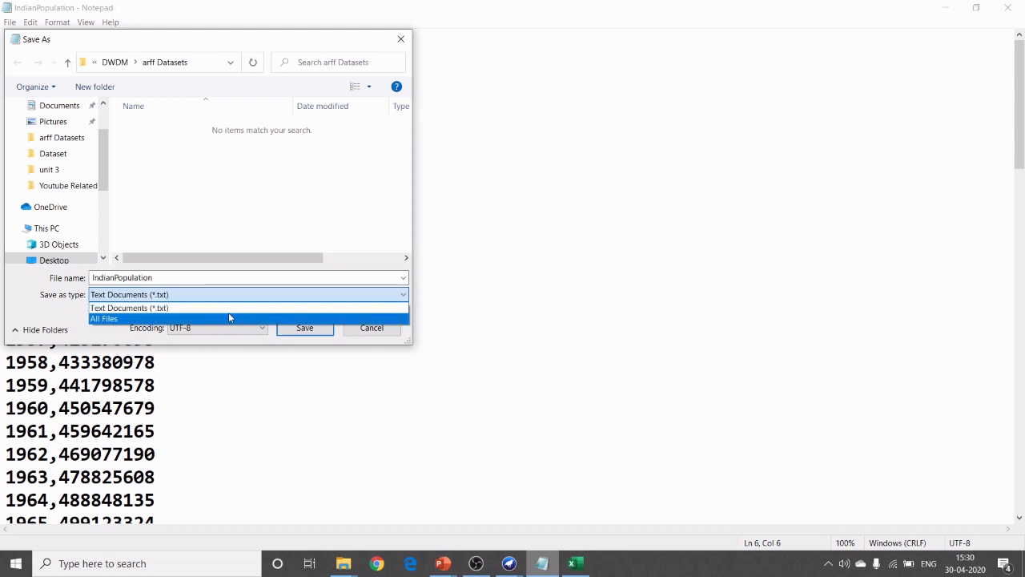
pyautogui.click(157, 320)
pyautogui.click(179, 278)
pyautogui.click(289, 280)
pyautogui.click(287, 278)
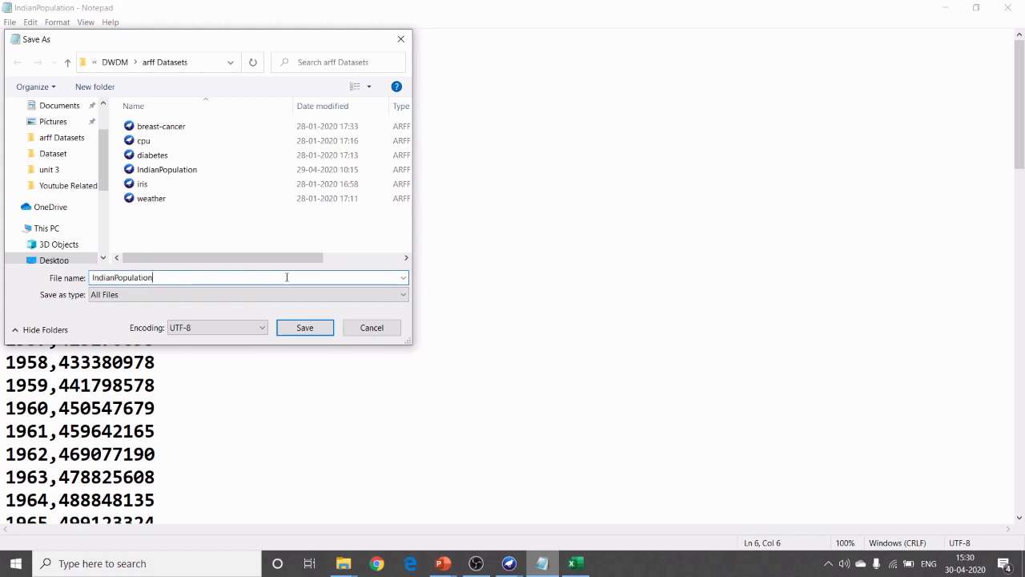
pyautogui.write('.')
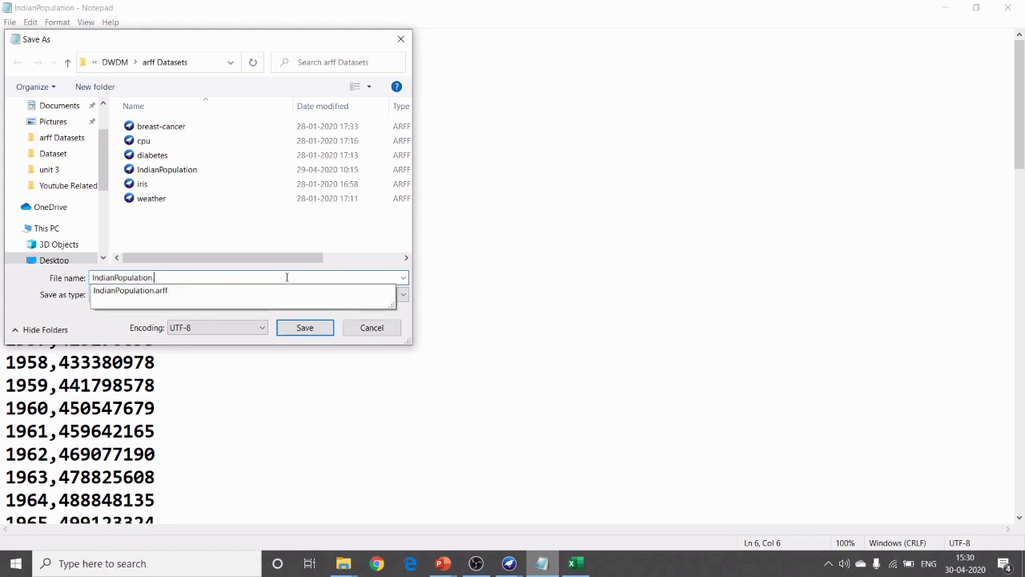
pyautogui.click(166, 291)
pyautogui.click(141, 294)
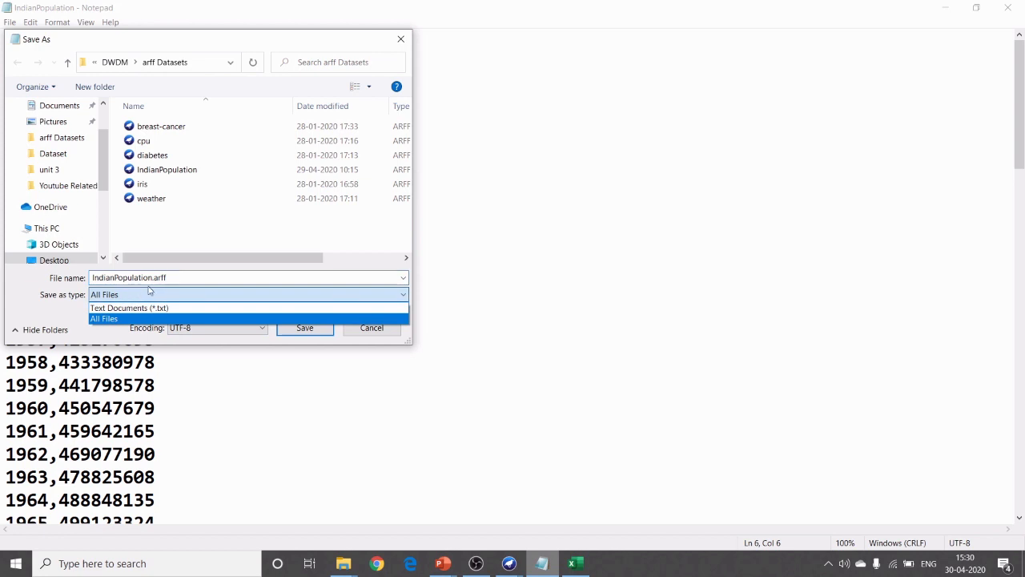
pyautogui.click(376, 330)
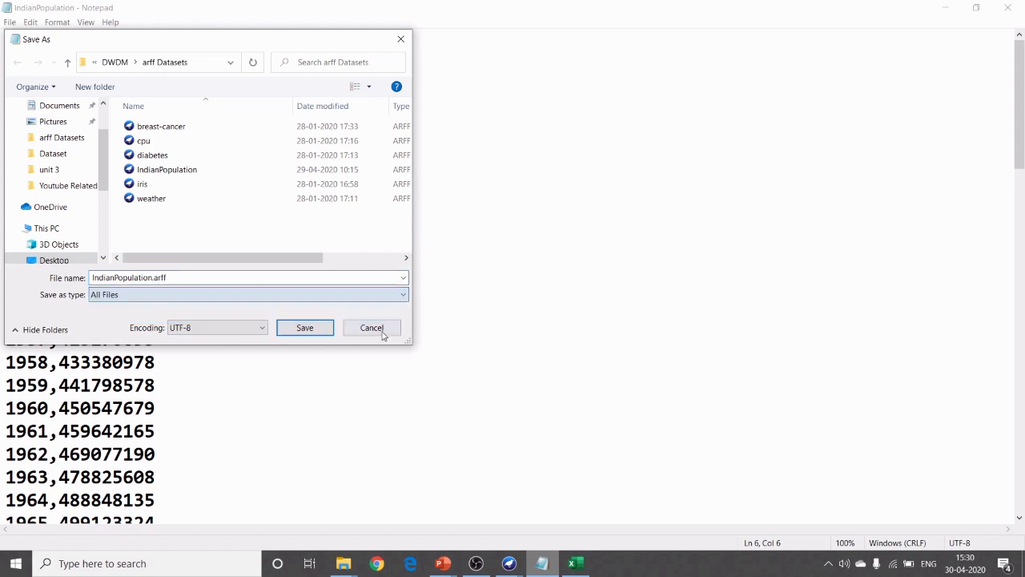
pyautogui.click(401, 38)
# Close the IndianPopulation text file and close the Population1.csv workbook in Excel without saving its changes.
pyautogui.click(1007, 7)
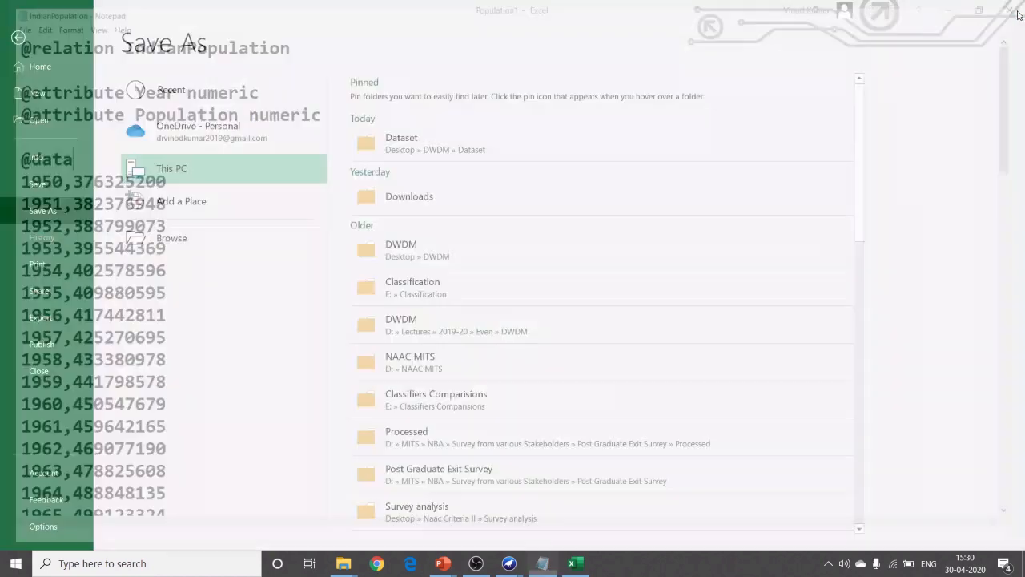
pyautogui.press('Escape')
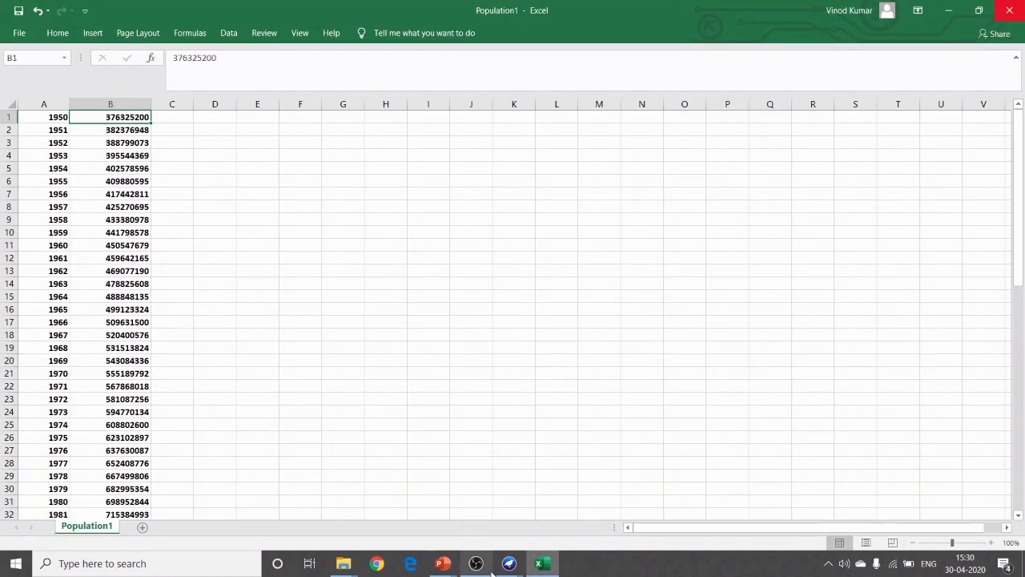
pyautogui.hotkey('alt', 'F4')
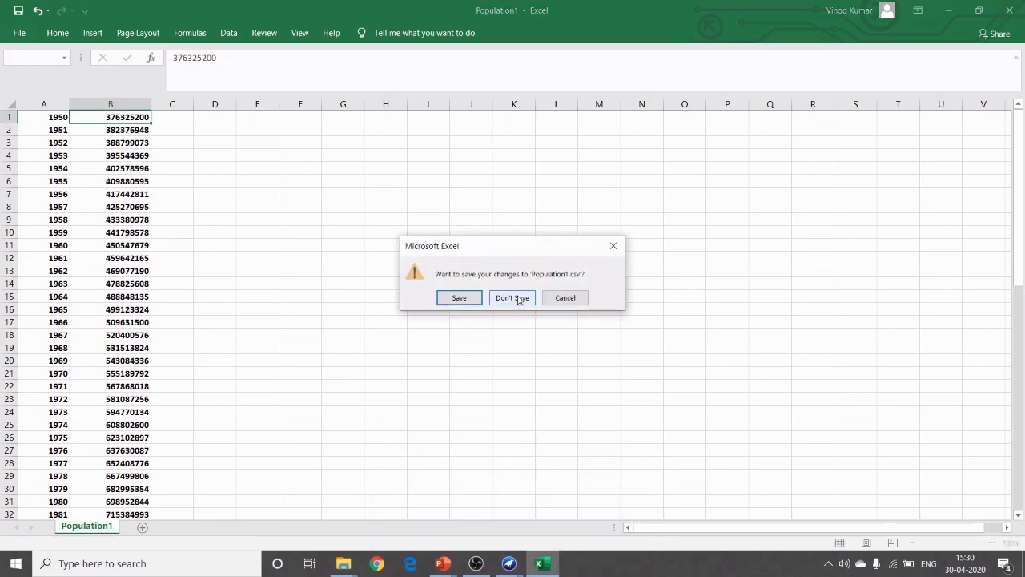
pyautogui.click(499, 297)
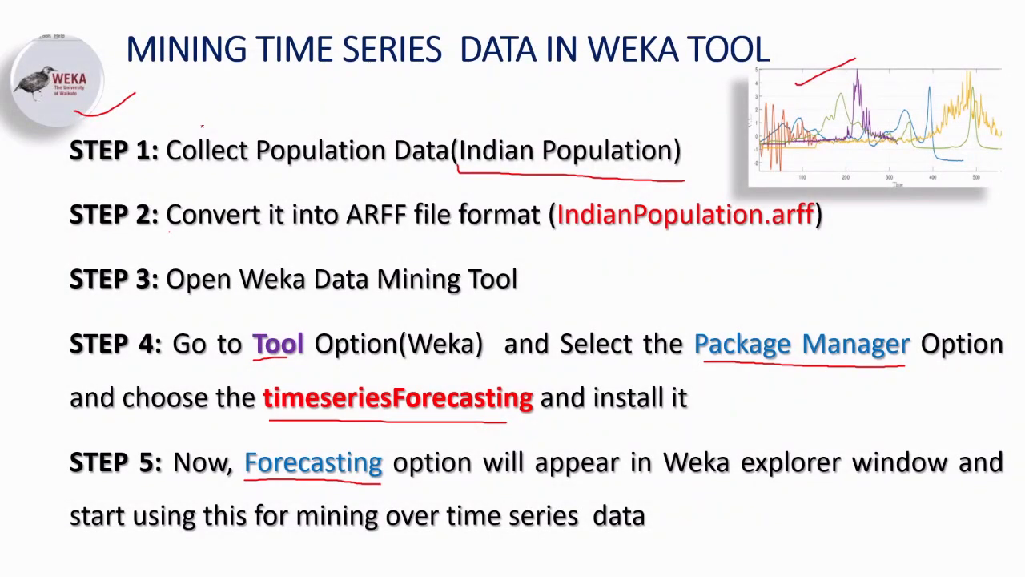
# Switch to the Weka GUI Chooser, bring up its Package Manager and move that window fully into view.
pyautogui.hotkey('alt', 'Tab')
pyautogui.hotkey('alt', 'Tab')
pyautogui.hotkey('alt', 'Tab')
pyautogui.hotkey('alt', 'Tab')
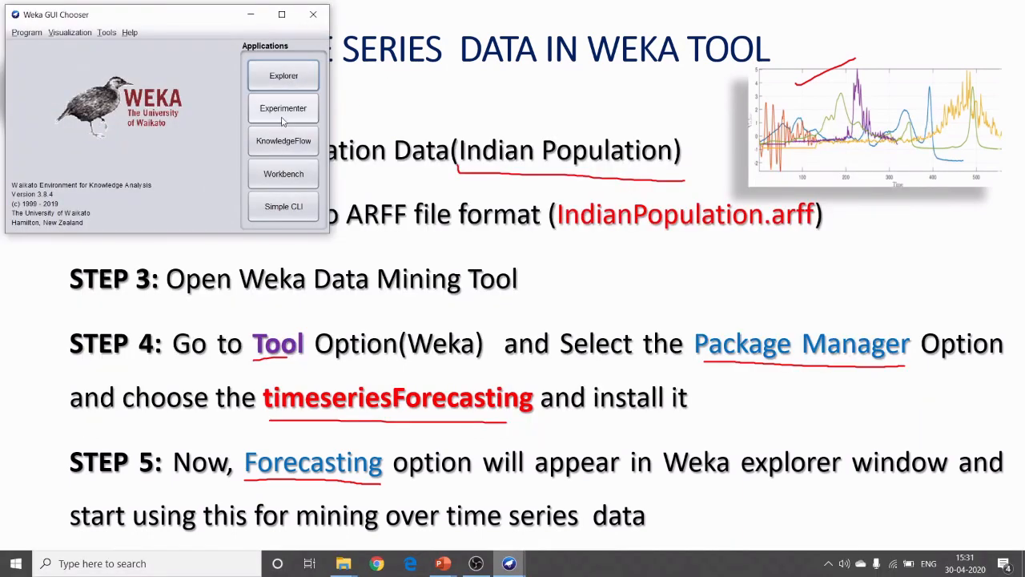
pyautogui.hotkey('alt', 'Tab')
pyautogui.hotkey('alt', 'Tab')
pyautogui.hotkey('alt', 'Tab')
pyautogui.hotkey('alt', 'Tab')
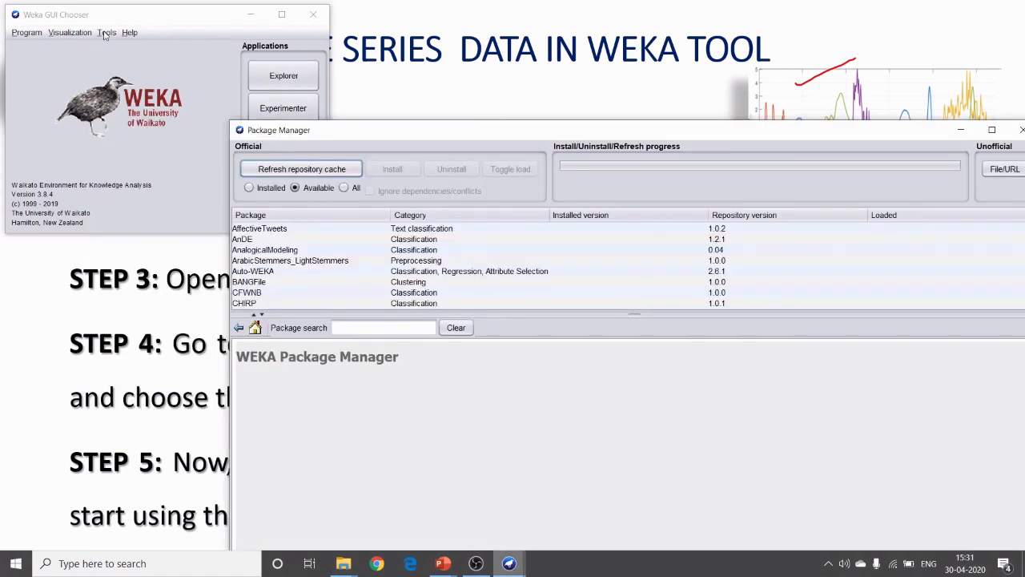
pyautogui.click(104, 33)
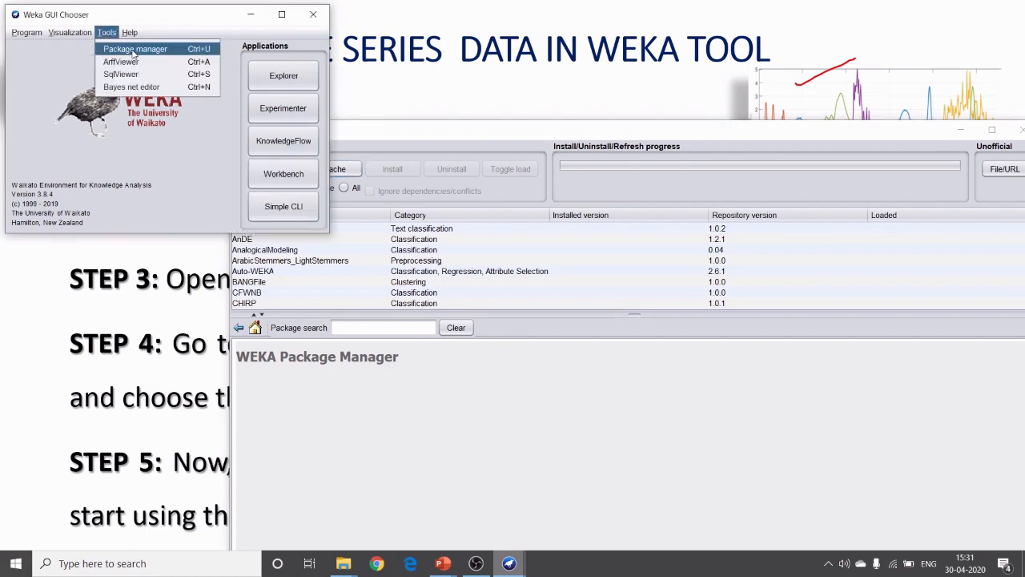
pyautogui.moveTo(446, 136); pyautogui.dragTo(295, 46)
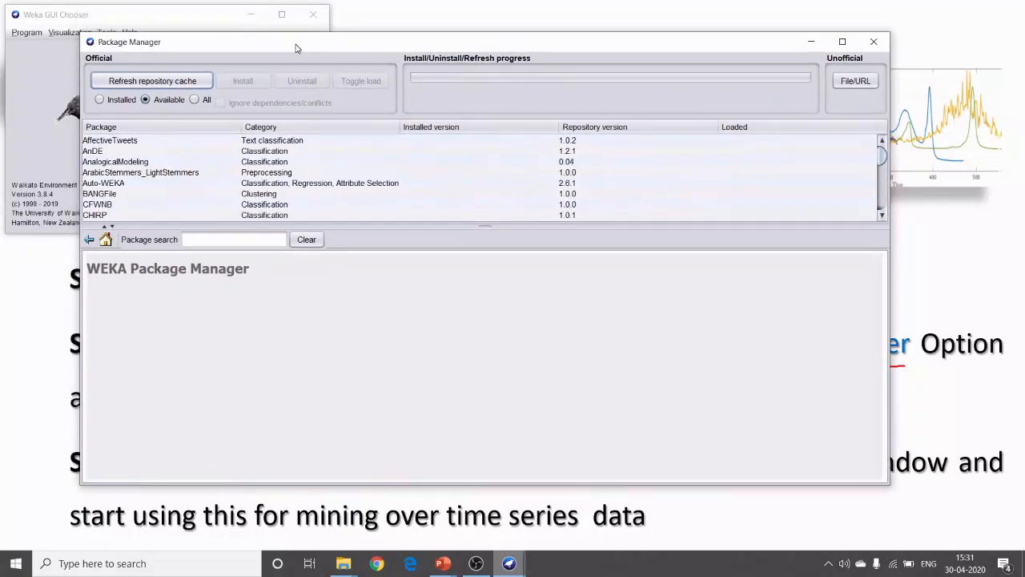
# Browse the list of available Weka packages with their categories and repository versions.
pyautogui.scroll(-5, 153, 160)
pyautogui.scroll(5, 104, 173)
pyautogui.scroll(-15, 110, 152)
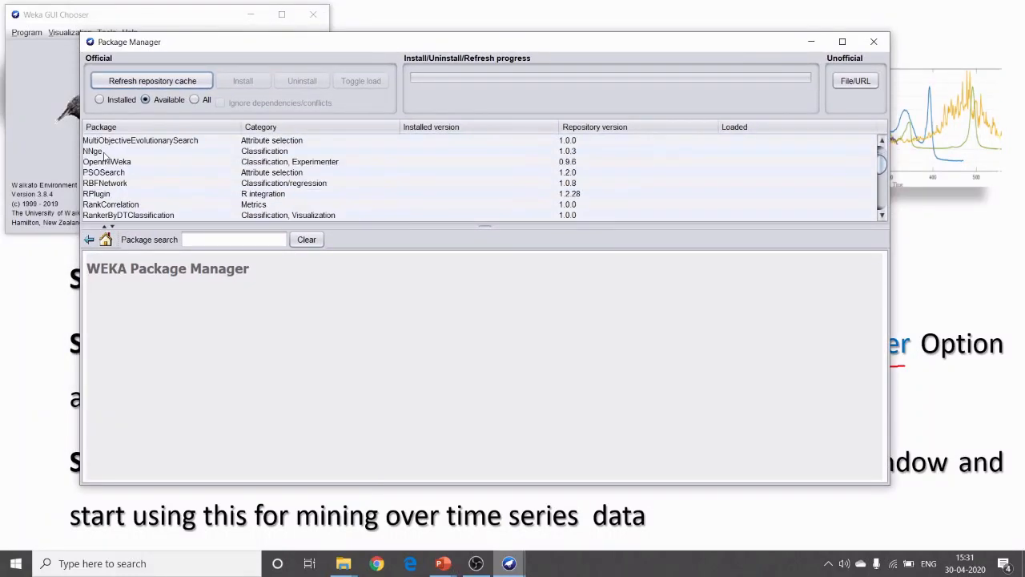
pyautogui.scroll(15, 104, 157)
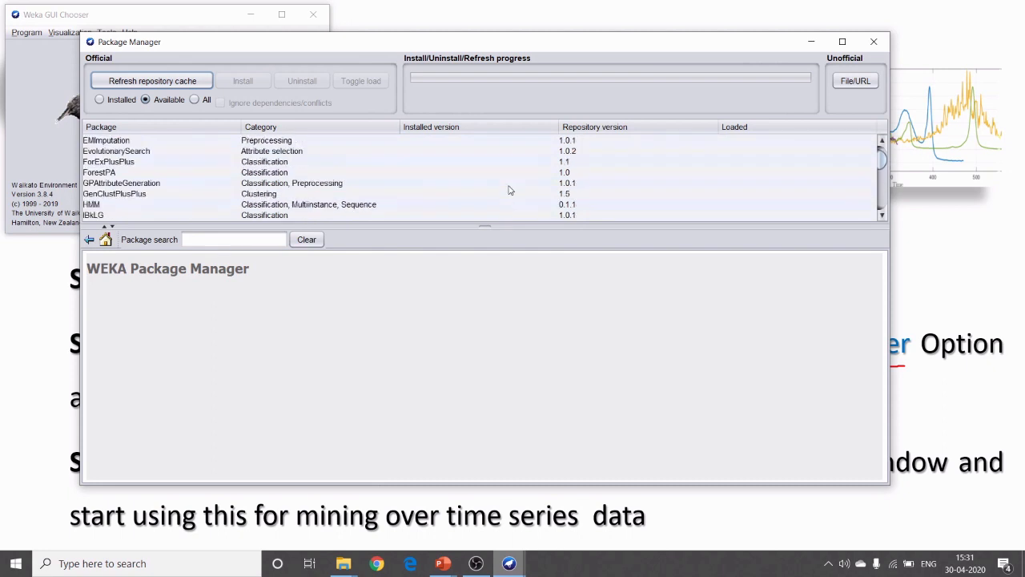
pyautogui.scroll(-7, 182, 176)
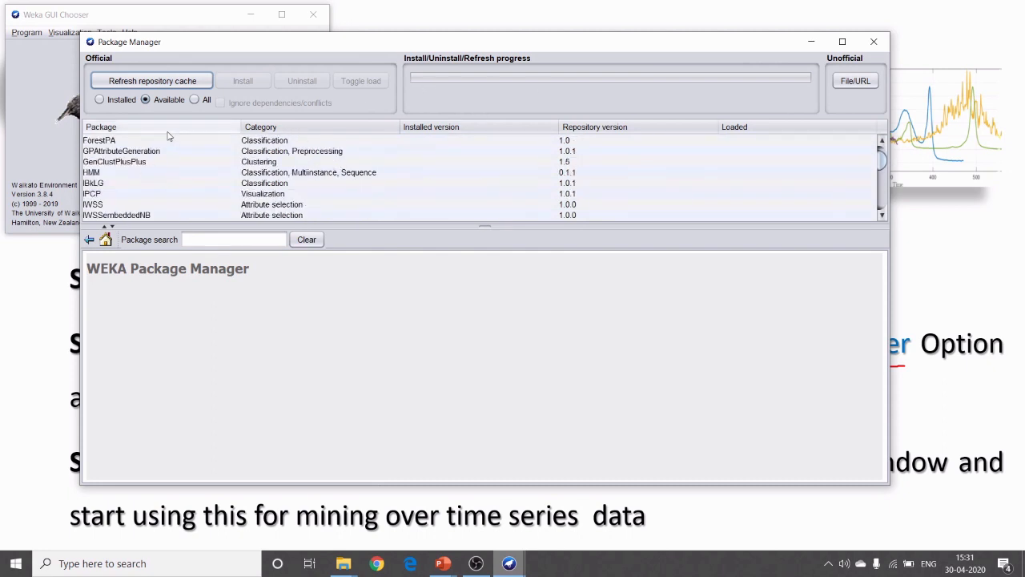
pyautogui.moveTo(881, 160)
pyautogui.mouseDown()
pyautogui.moveTo(881, 199)
pyautogui.moveTo(884, 152)
pyautogui.mouseUp()
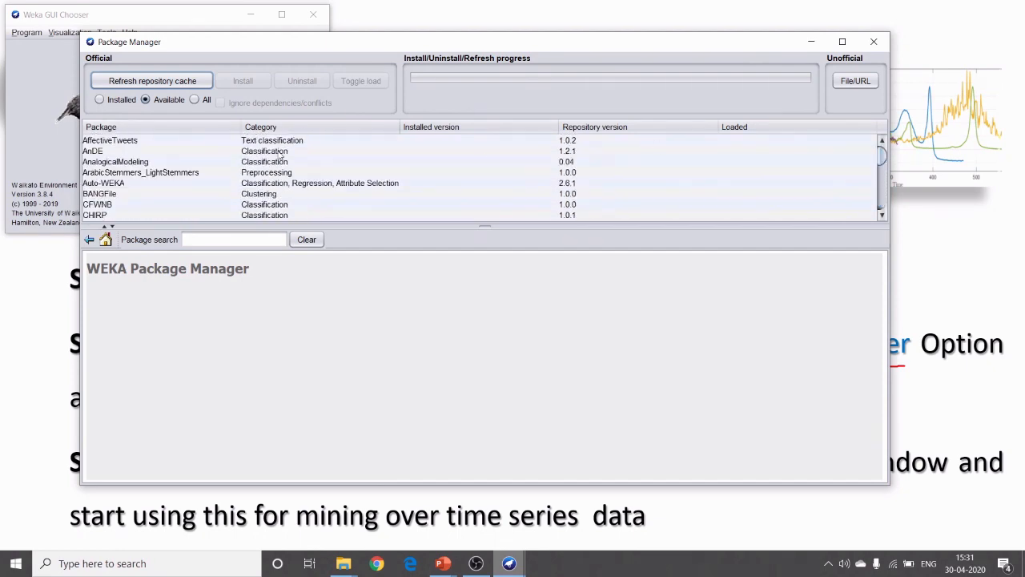
# List only the installed packages to check for timeseriesForecasting, and close the Package Manager.
pyautogui.click(98, 100)
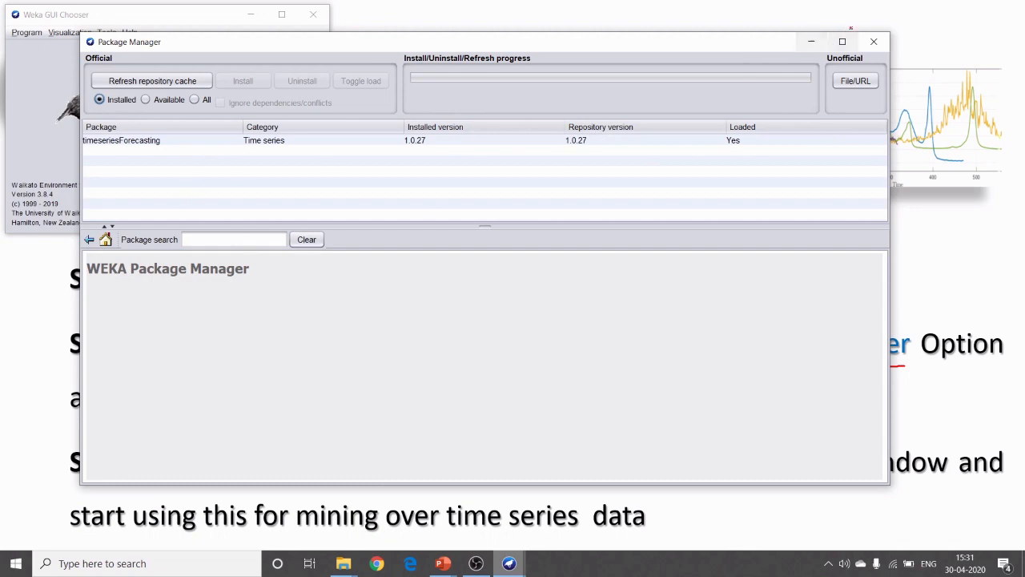
pyautogui.click(874, 46)
pyautogui.click(531, 290)
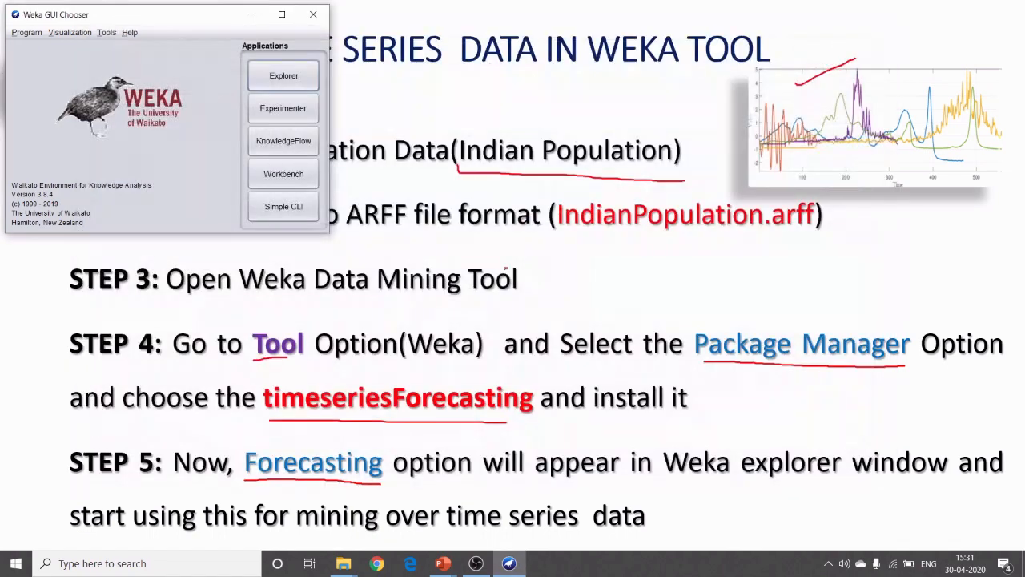
# Launch the Explorer application from the Weka GUI Chooser and reposition its window.
pyautogui.click(107, 33)
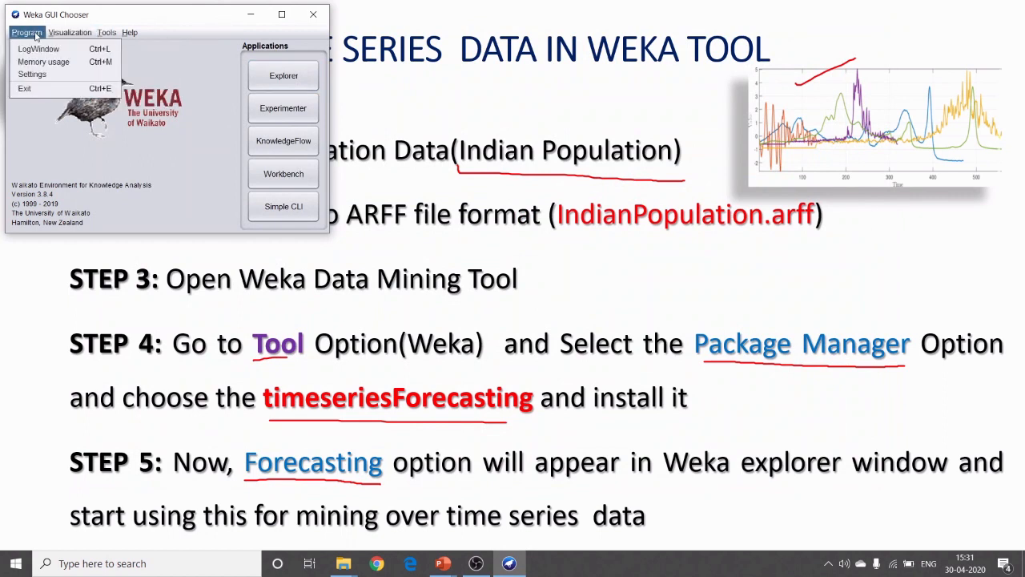
pyautogui.click(301, 74)
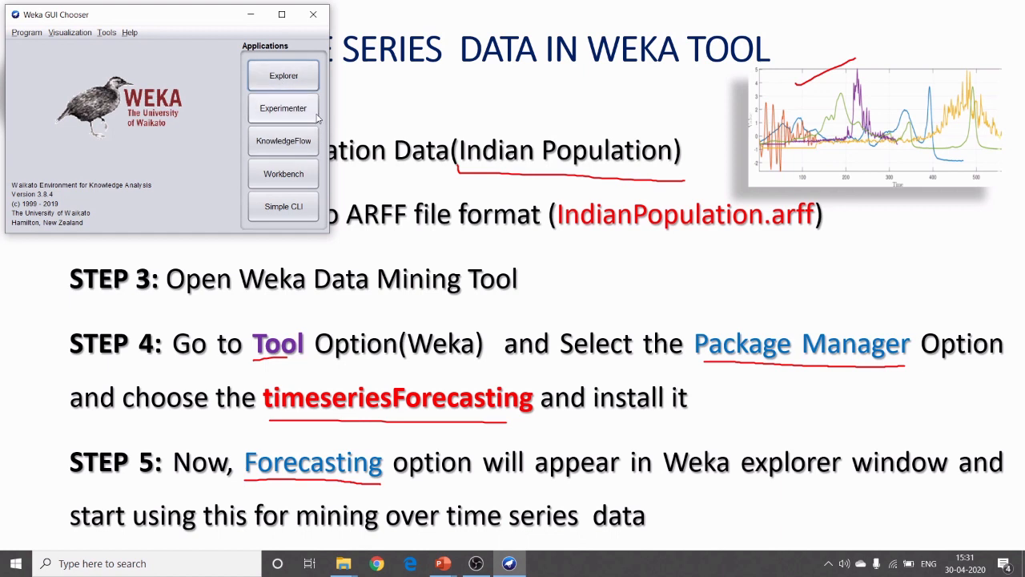
pyautogui.click(281, 80)
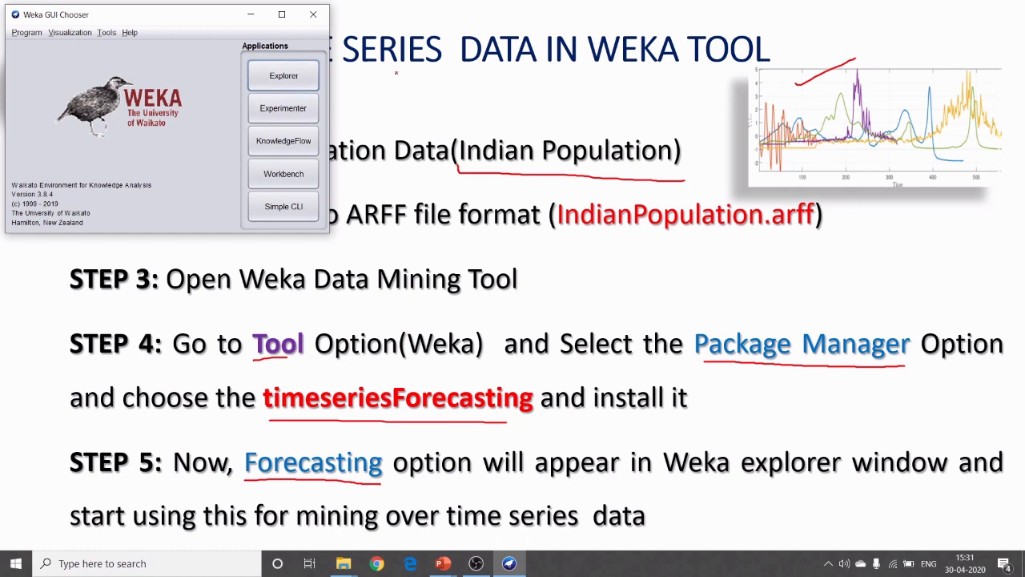
pyautogui.moveTo(200, 16); pyautogui.dragTo(195, 94)
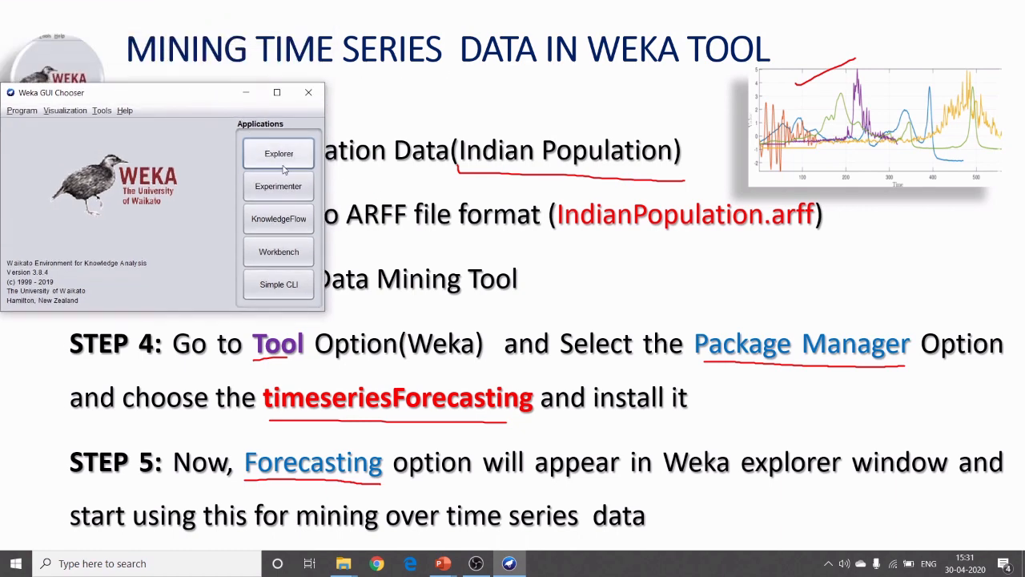
pyautogui.hotkey('alt', 'Tab')
pyautogui.hotkey('alt', 'Tab')
pyautogui.hotkey('alt', 'Tab')
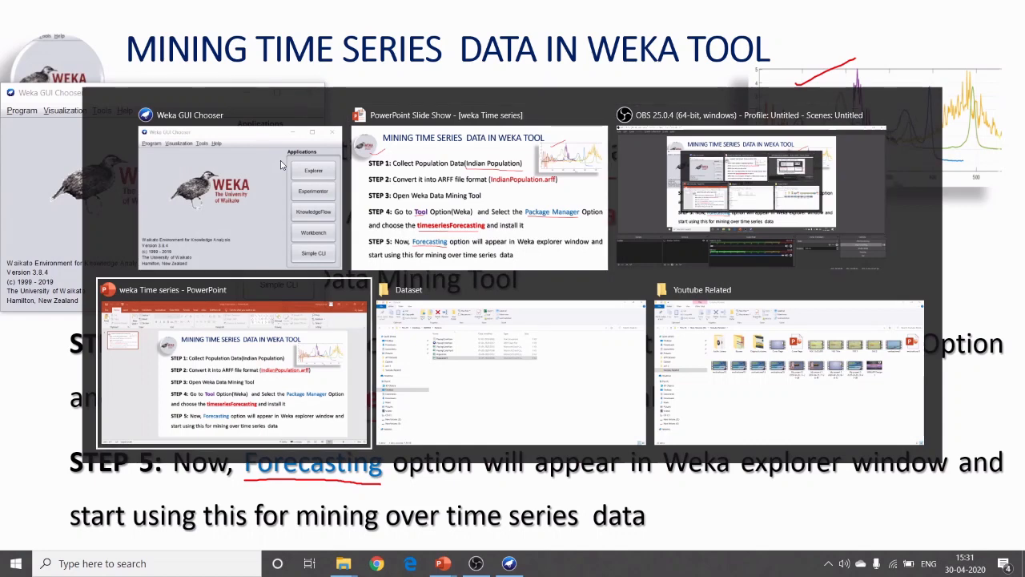
pyautogui.click(279, 120)
pyautogui.moveTo(214, 100); pyautogui.dragTo(247, 119)
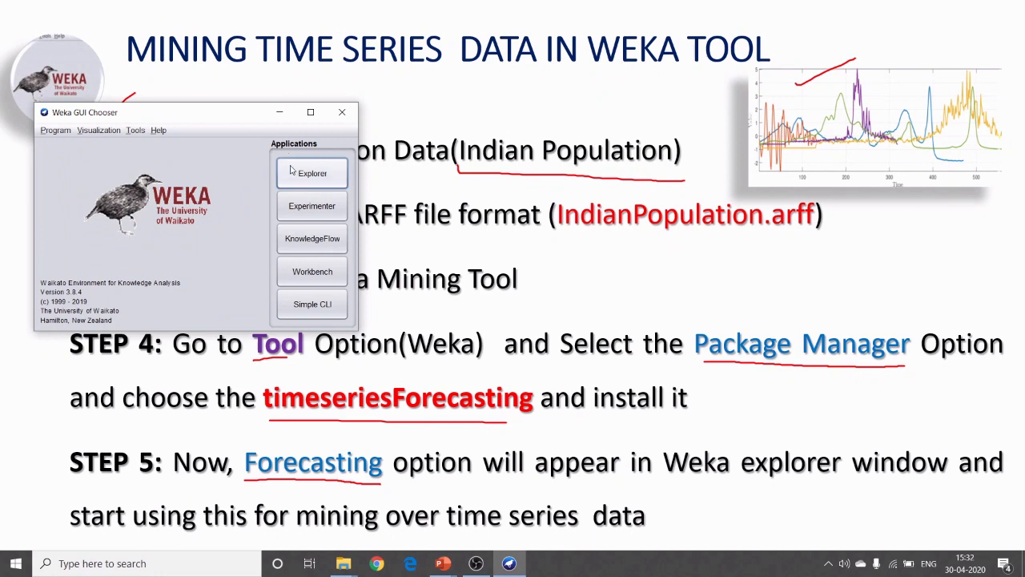
pyautogui.click(322, 182)
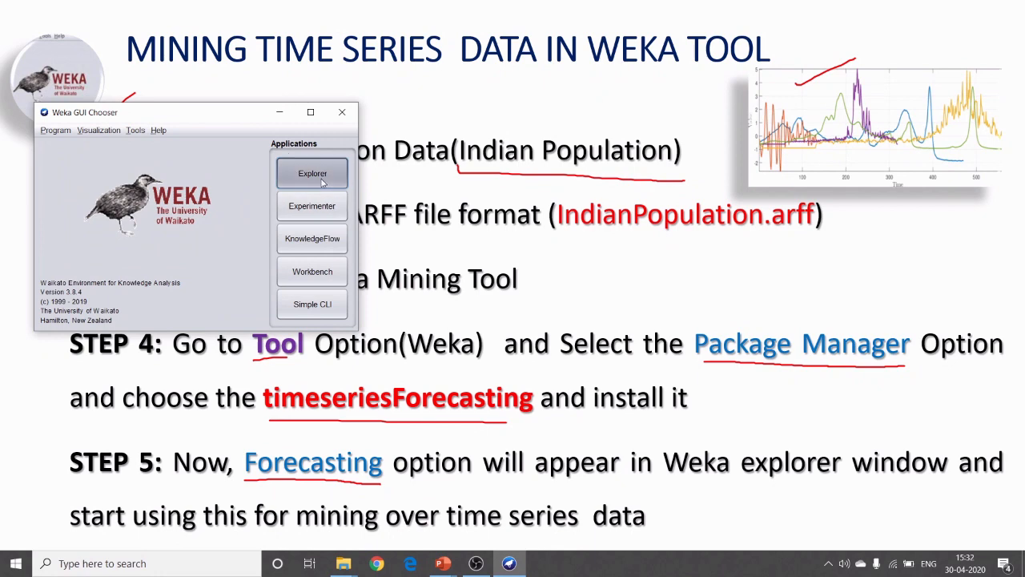
pyautogui.click(520, 562)
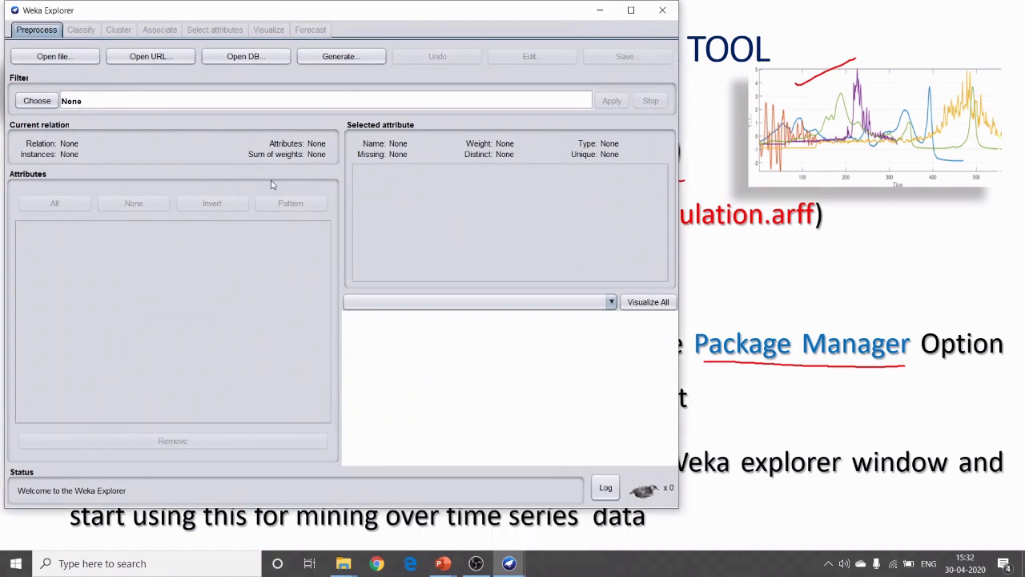
pyautogui.moveTo(240, 13); pyautogui.dragTo(262, 32)
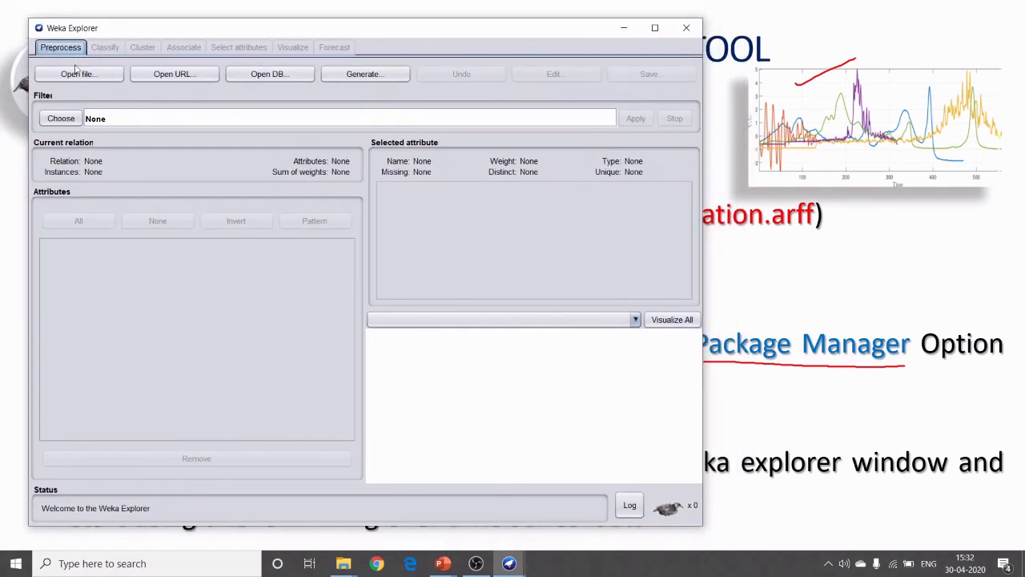
# Load IndianPopulation.arff from the arff Datasets folder inside DWDM on the Desktop.
pyautogui.click(78, 75)
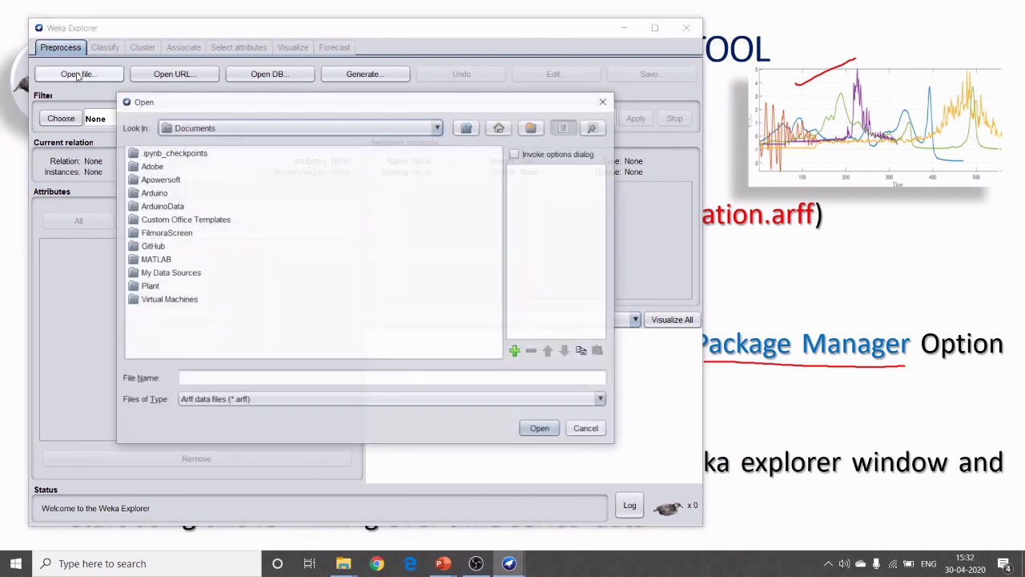
pyautogui.click(438, 127)
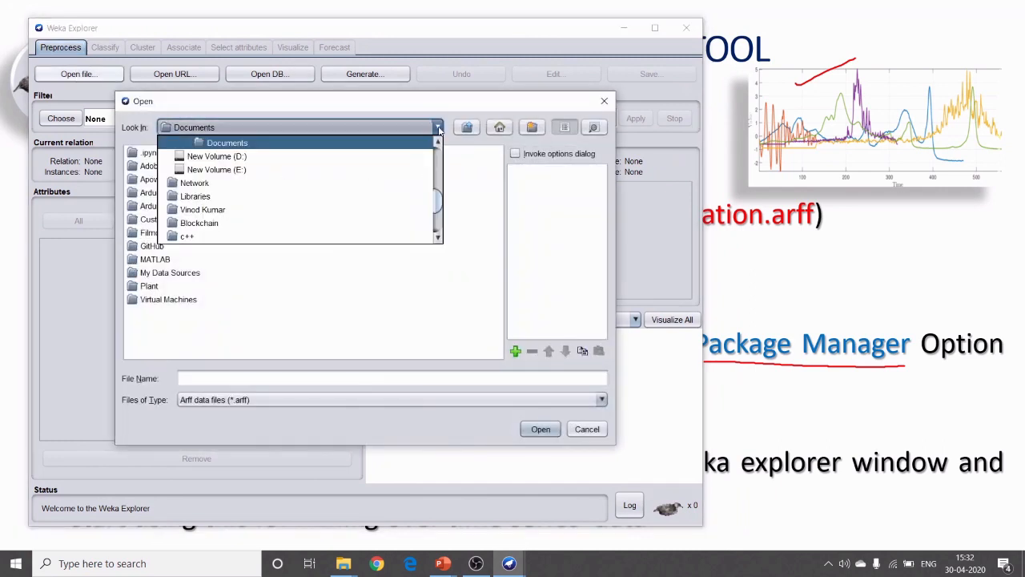
pyautogui.scroll(2, 240, 192)
pyautogui.scroll(3, 224, 200)
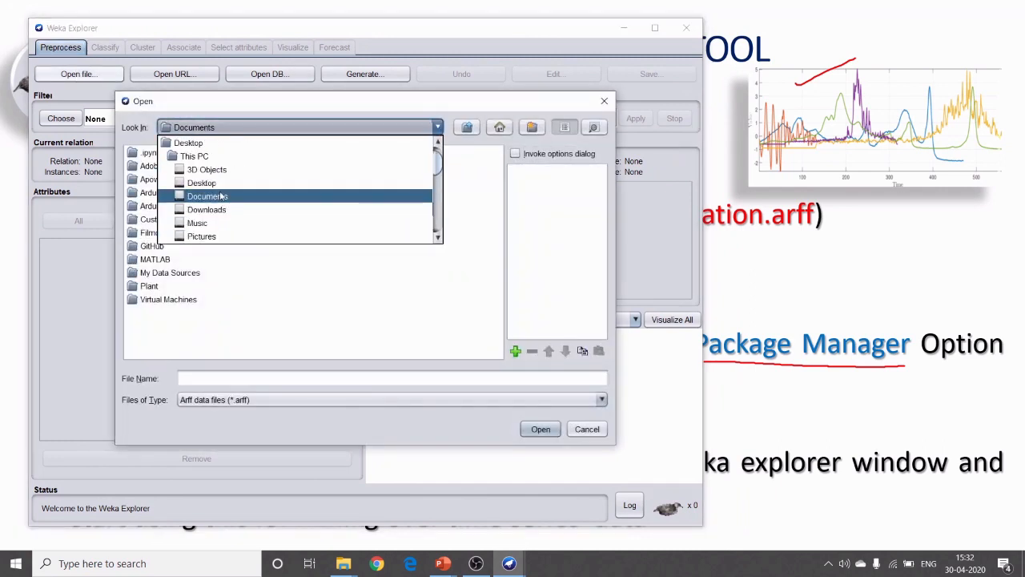
pyautogui.click(203, 145)
pyautogui.click(154, 198)
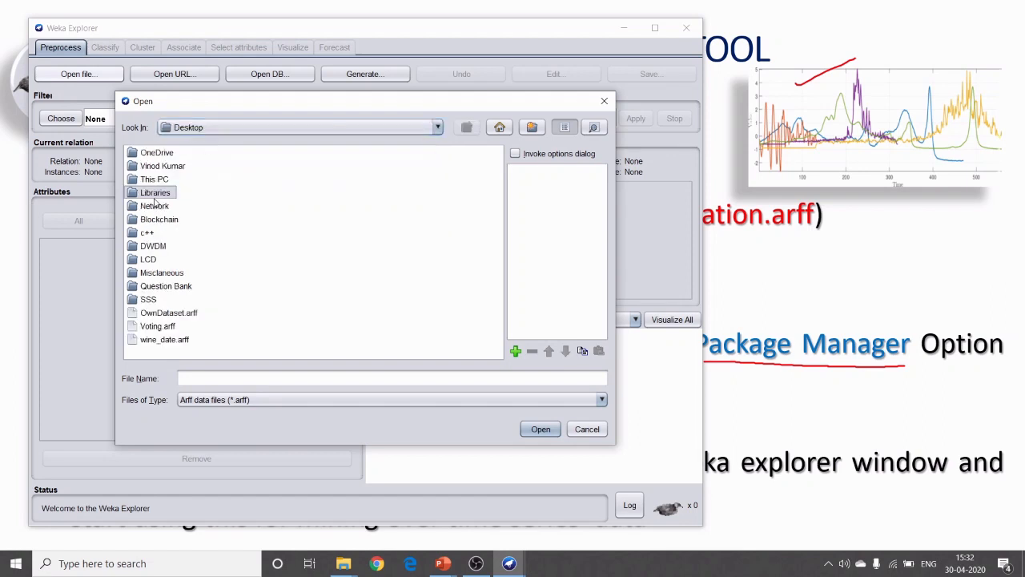
pyautogui.doubleClick(153, 246)
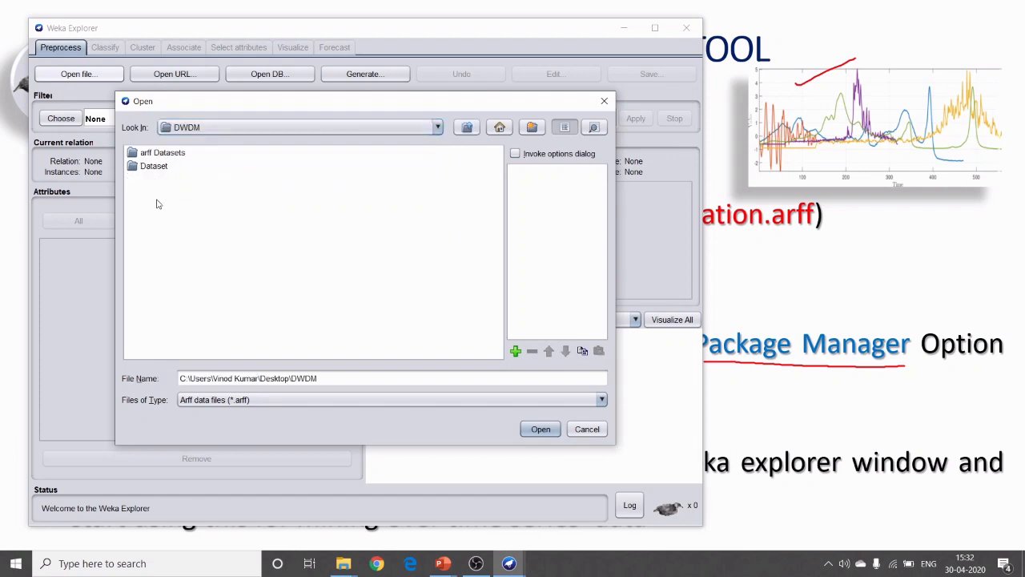
pyautogui.doubleClick(171, 157)
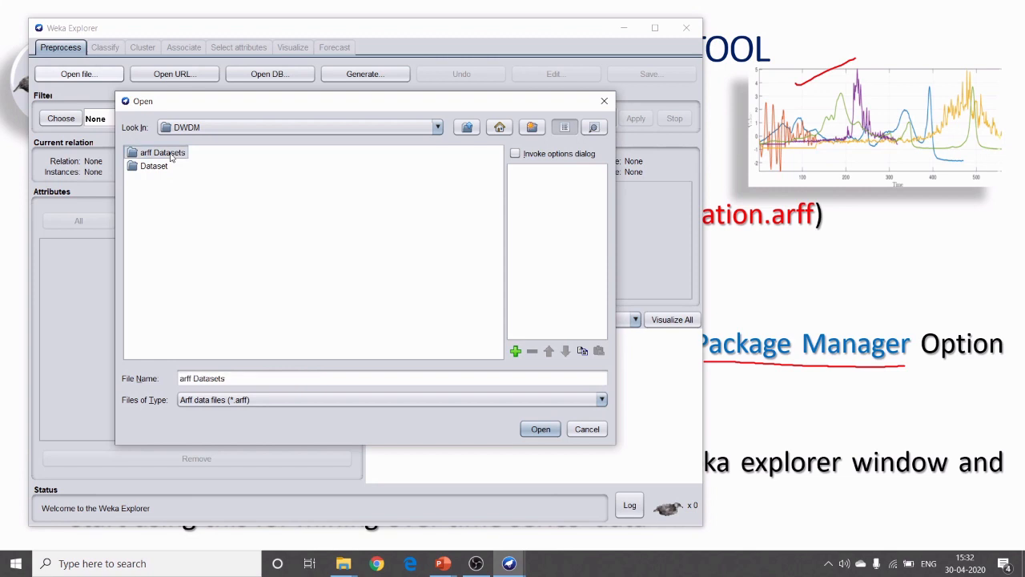
pyautogui.click(172, 193)
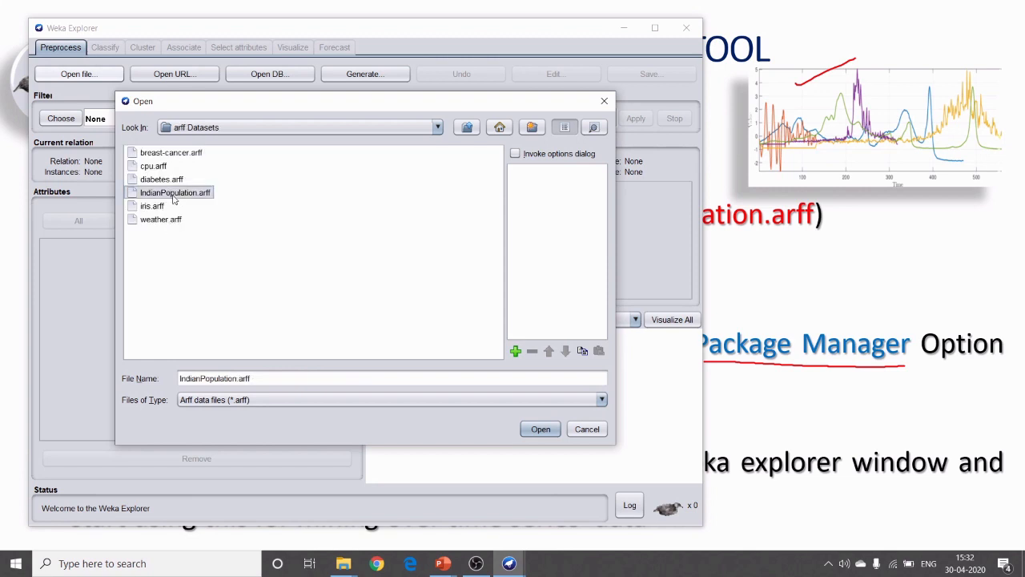
pyautogui.click(542, 429)
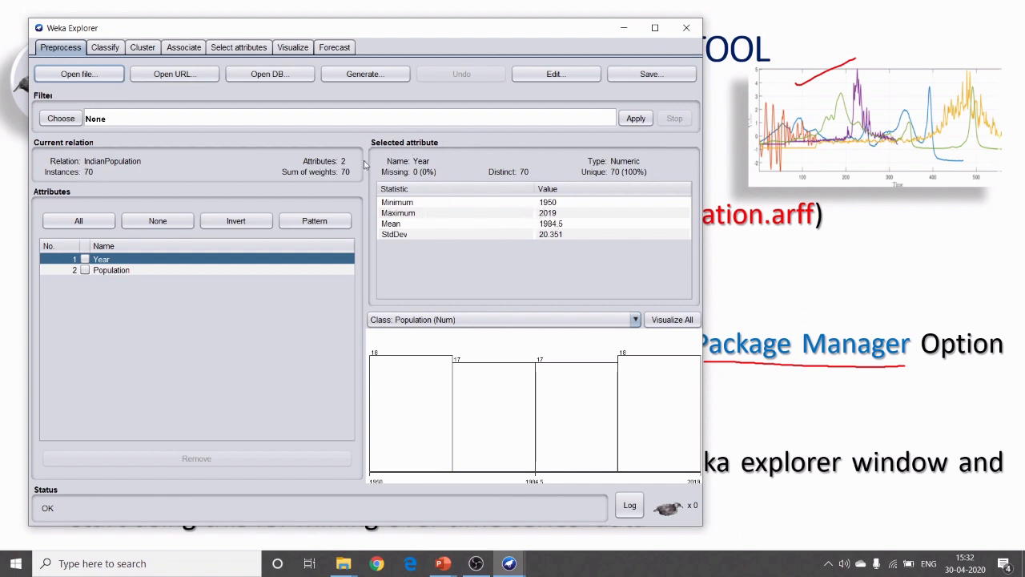
# Review the statistics of the Year and Population attributes and leave both attributes ticked.
pyautogui.click(88, 259)
pyautogui.click(86, 270)
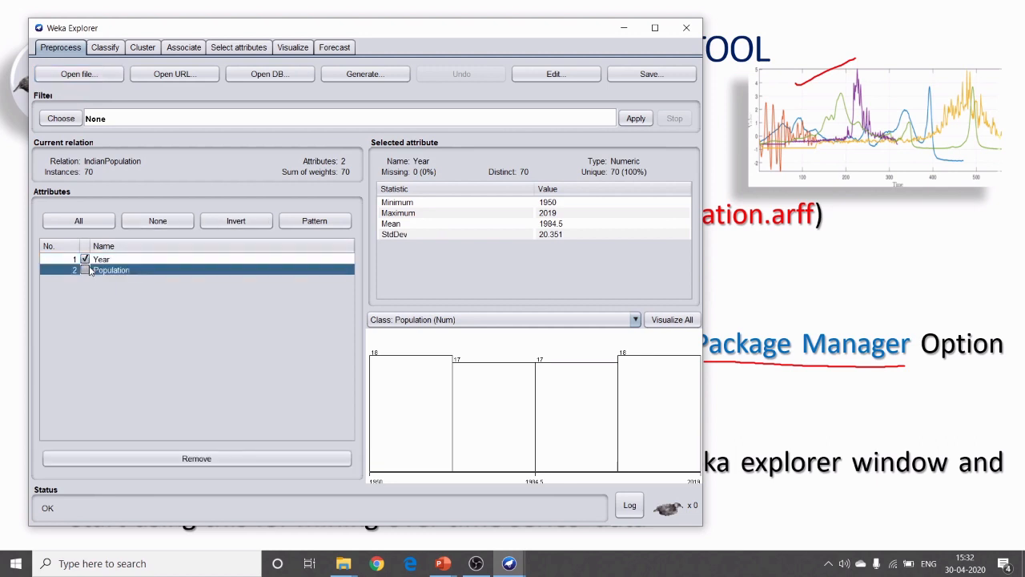
pyautogui.click(85, 259)
pyautogui.click(86, 270)
pyautogui.click(85, 259)
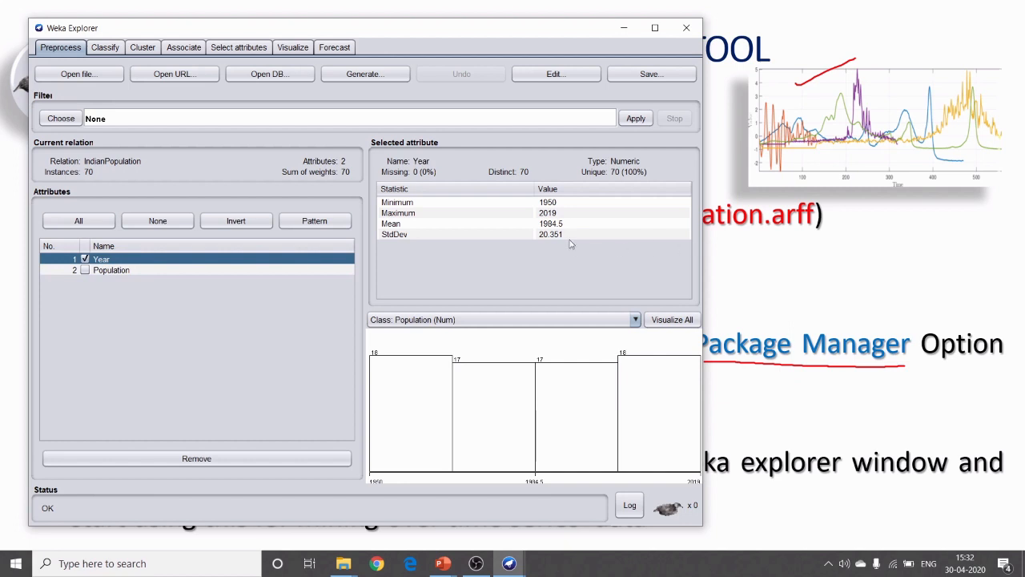
pyautogui.click(85, 259)
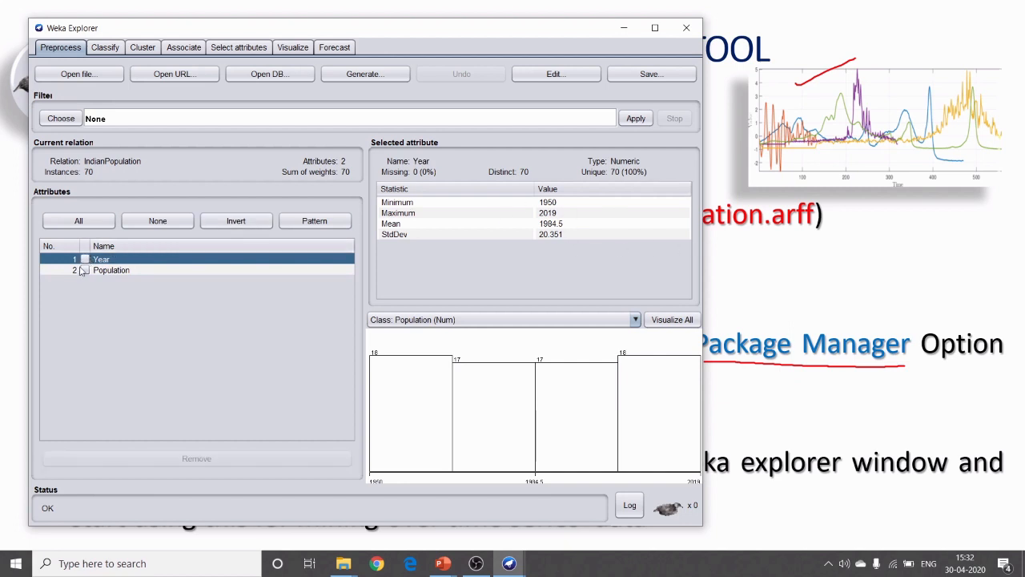
pyautogui.click(85, 270)
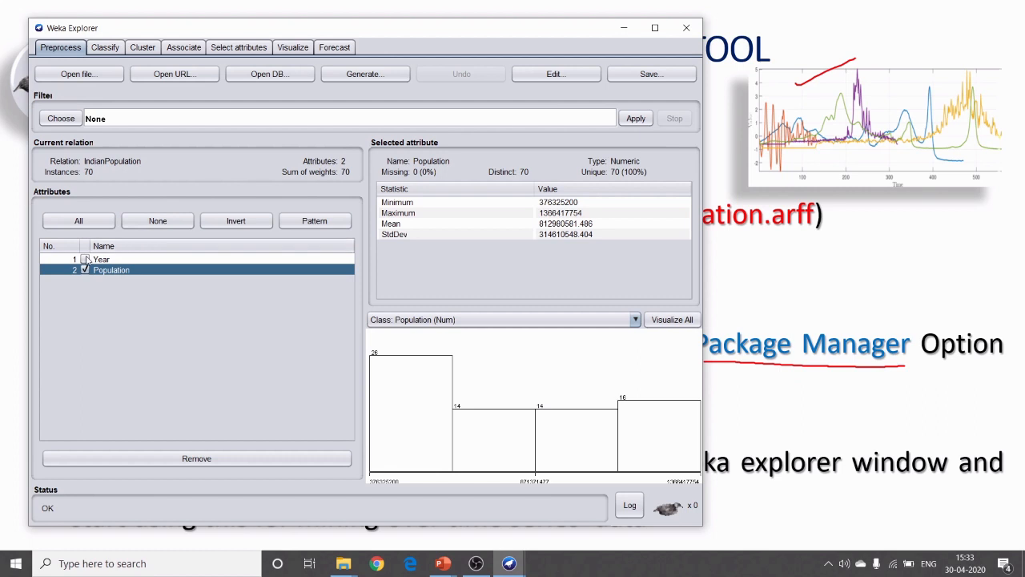
pyautogui.click(85, 260)
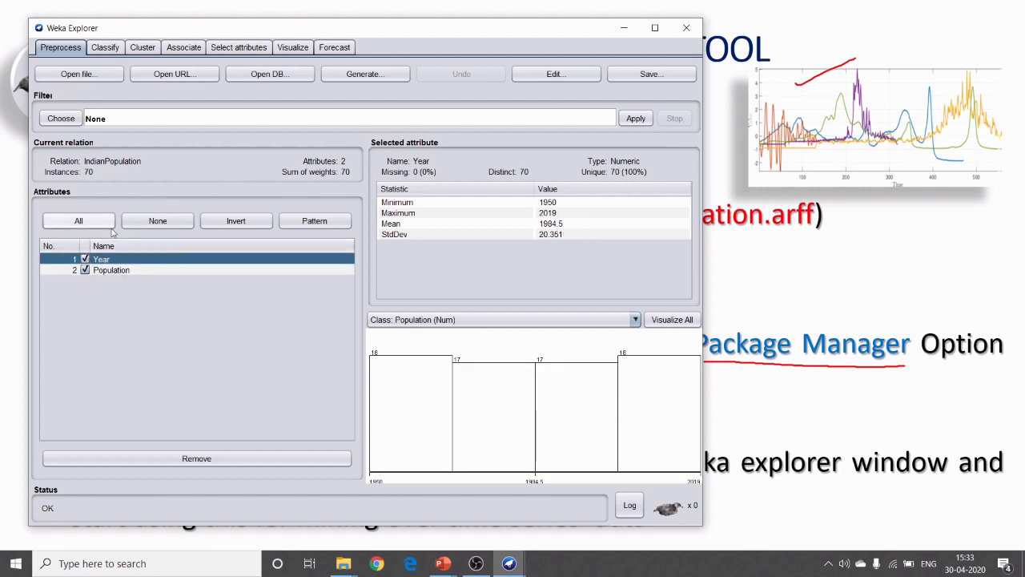
# Set up the basic forecast with Population as target, Year as time stamp and Yearly periodicity.
pyautogui.click(327, 50)
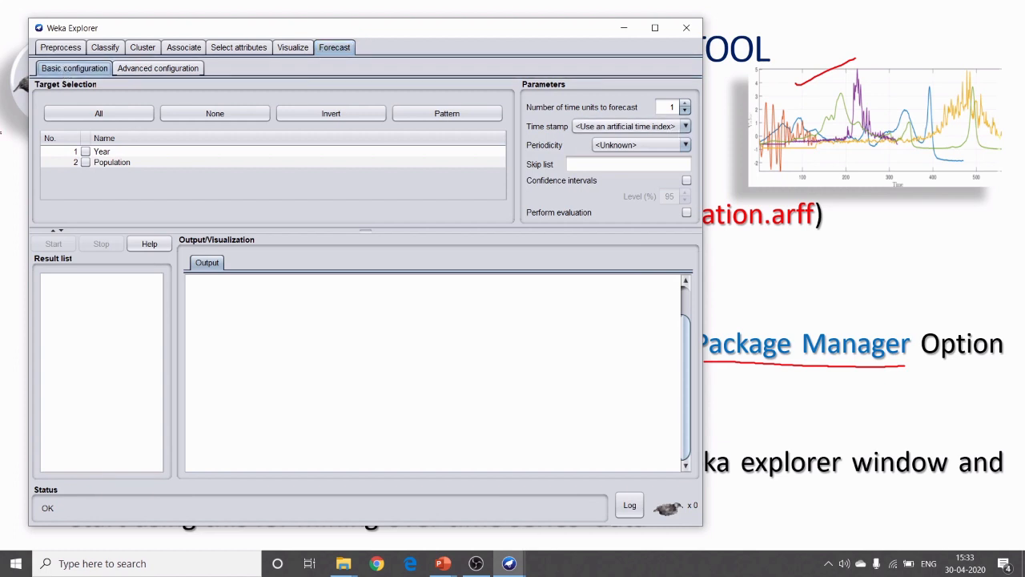
pyautogui.click(85, 163)
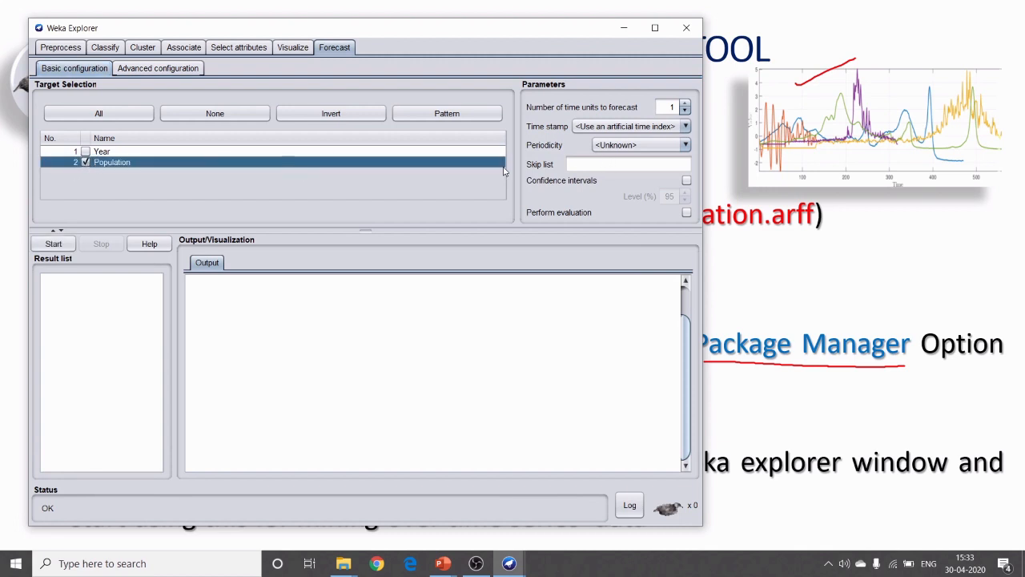
pyautogui.click(672, 107)
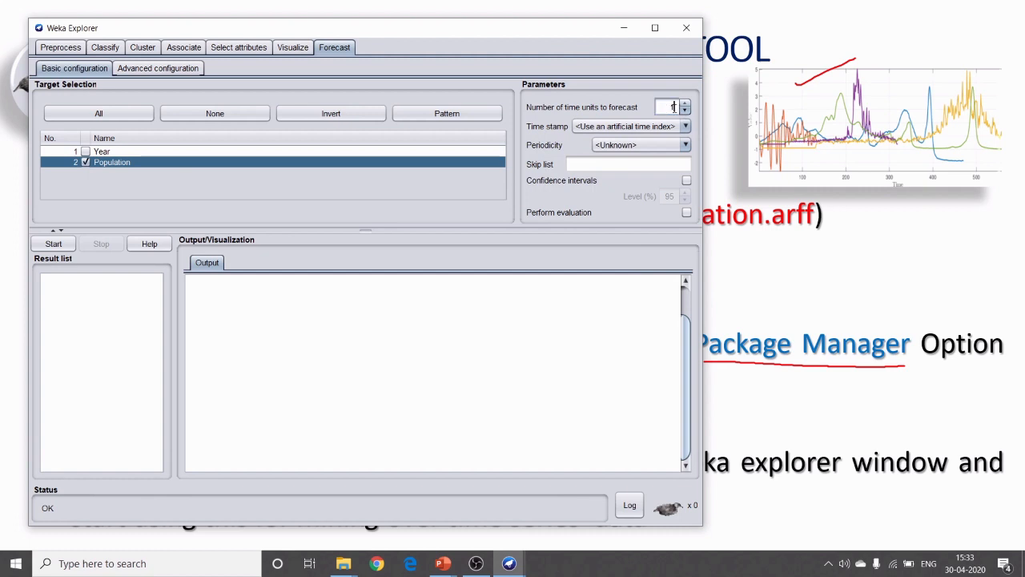
pyautogui.click(686, 127)
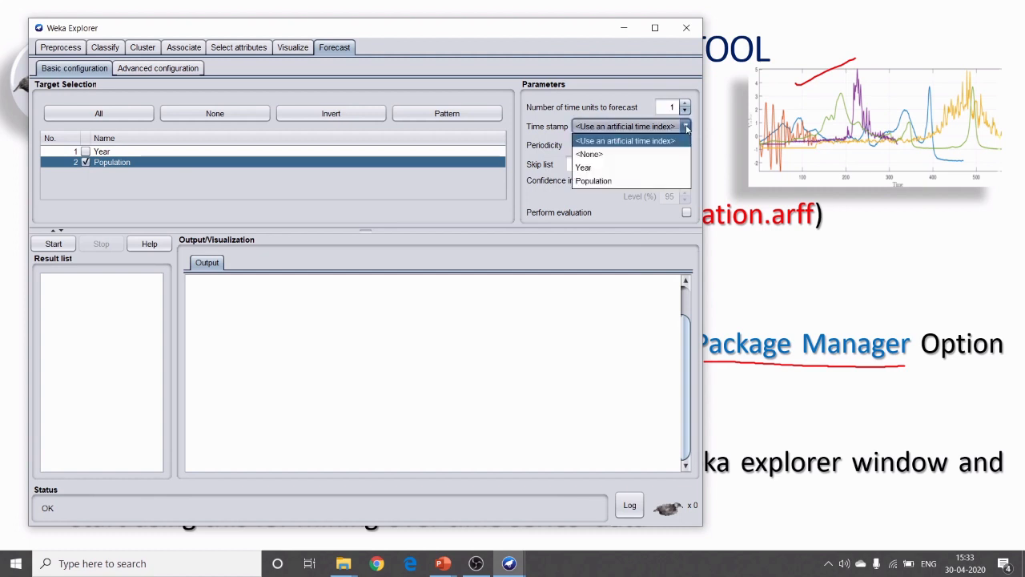
pyautogui.click(602, 170)
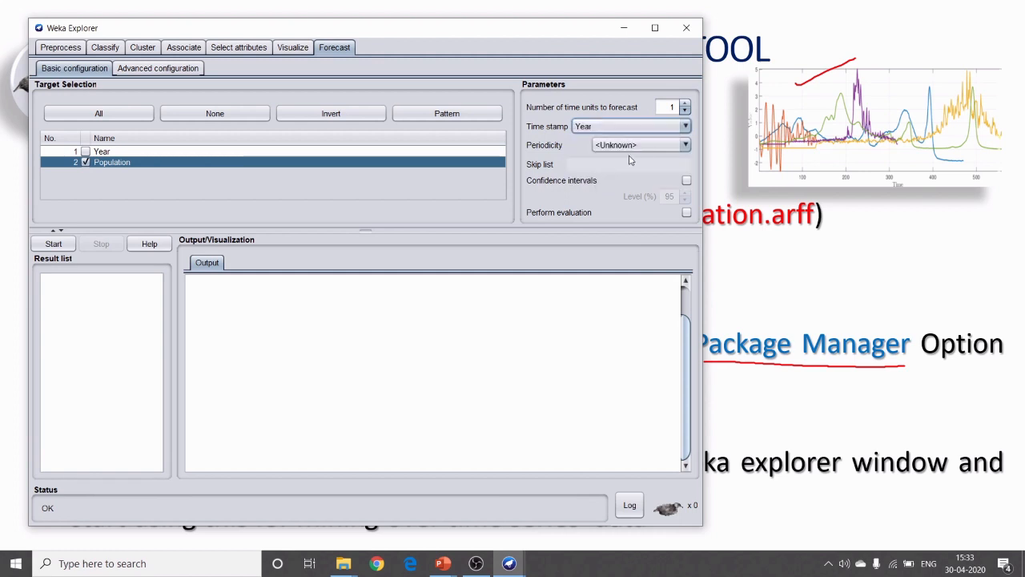
pyautogui.click(637, 145)
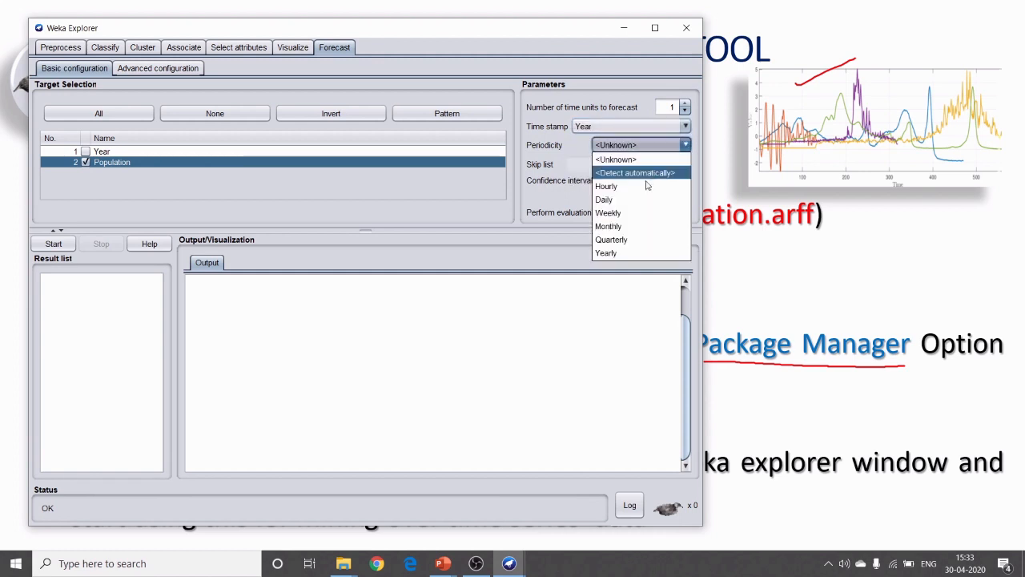
pyautogui.click(631, 253)
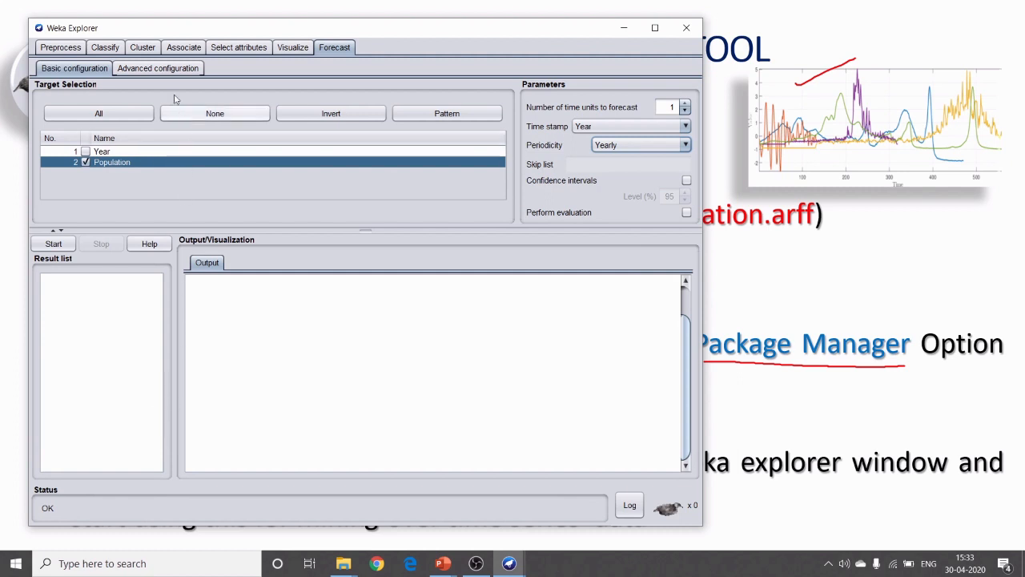
# Examine the LinearRegression base learner's options and the list of alternative learners in the advanced forecast configuration.
pyautogui.click(160, 69)
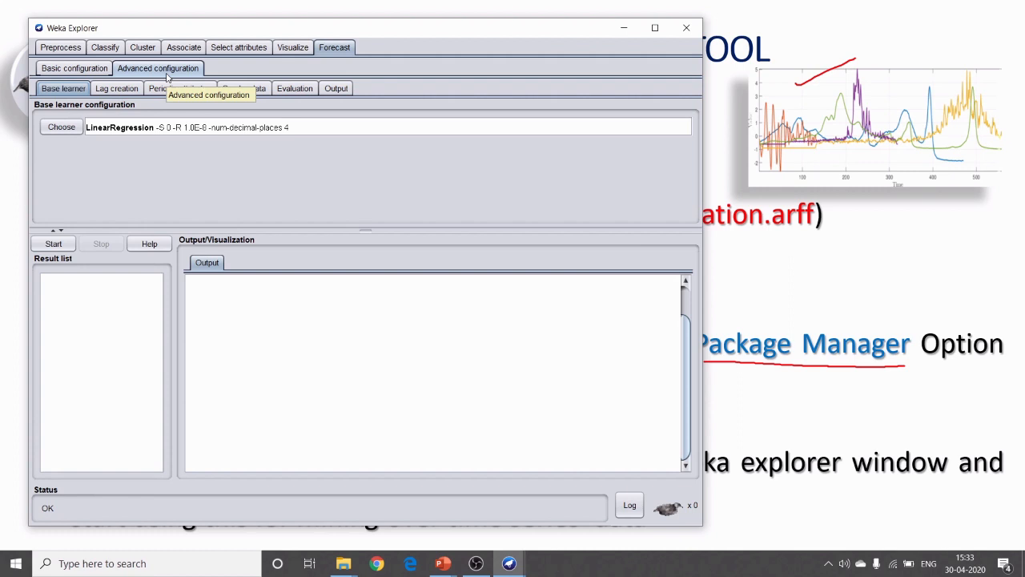
pyautogui.click(117, 133)
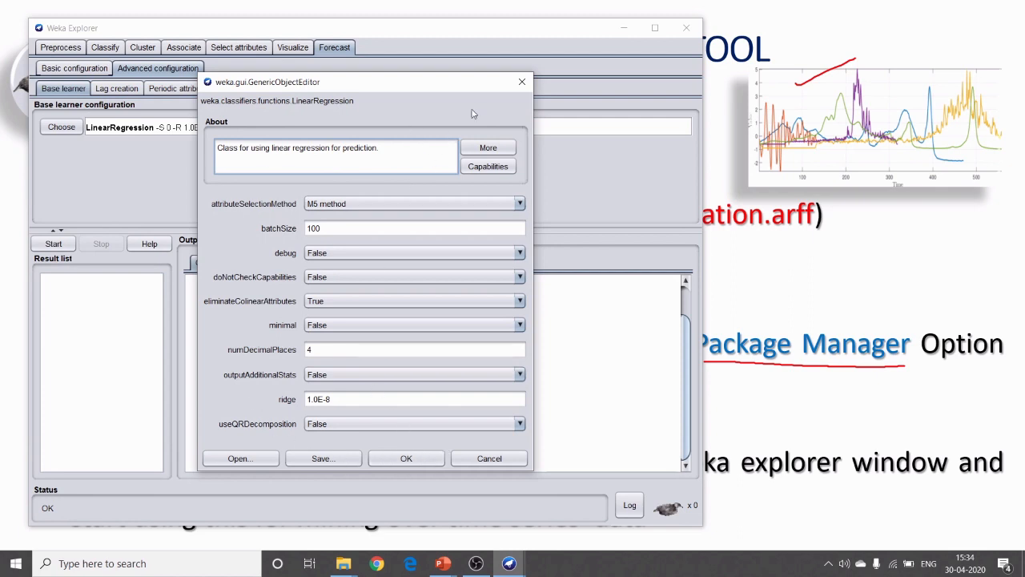
pyautogui.click(523, 83)
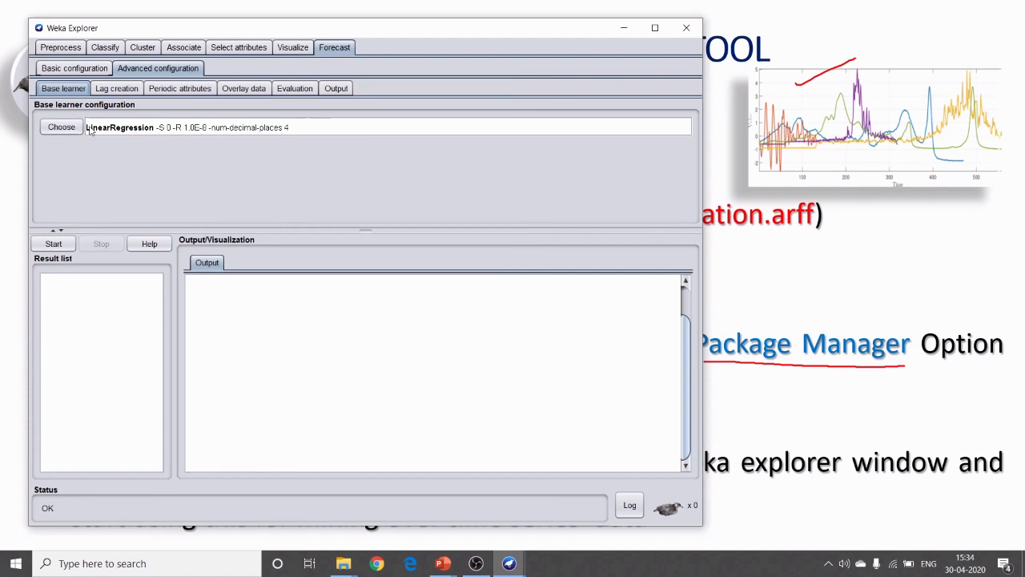
pyautogui.click(59, 129)
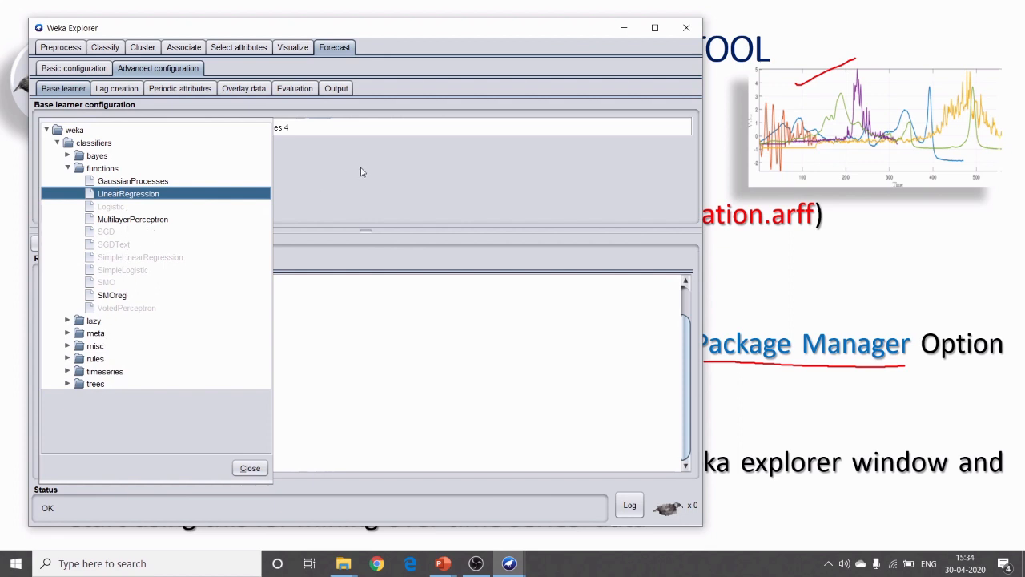
pyautogui.click(392, 152)
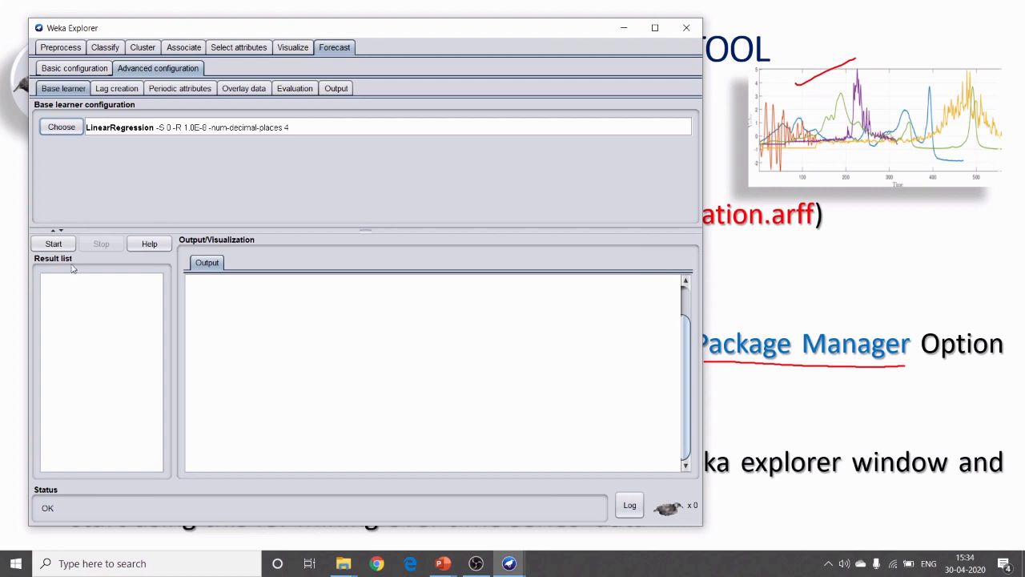
# Run the LinearRegression forecast and go through the yearly population output to its final rows.
pyautogui.click(53, 244)
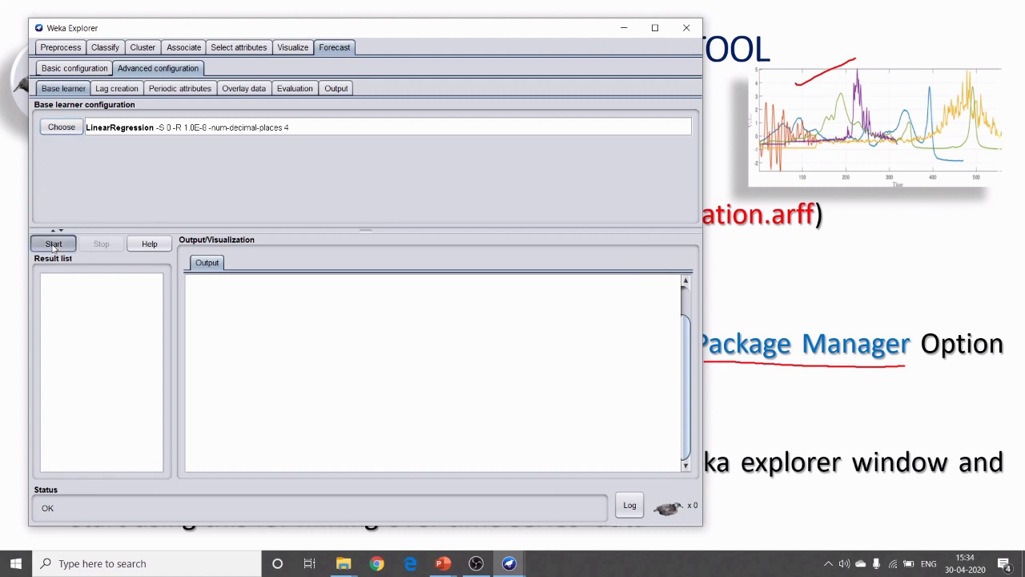
pyautogui.scroll(20, 553, 370)
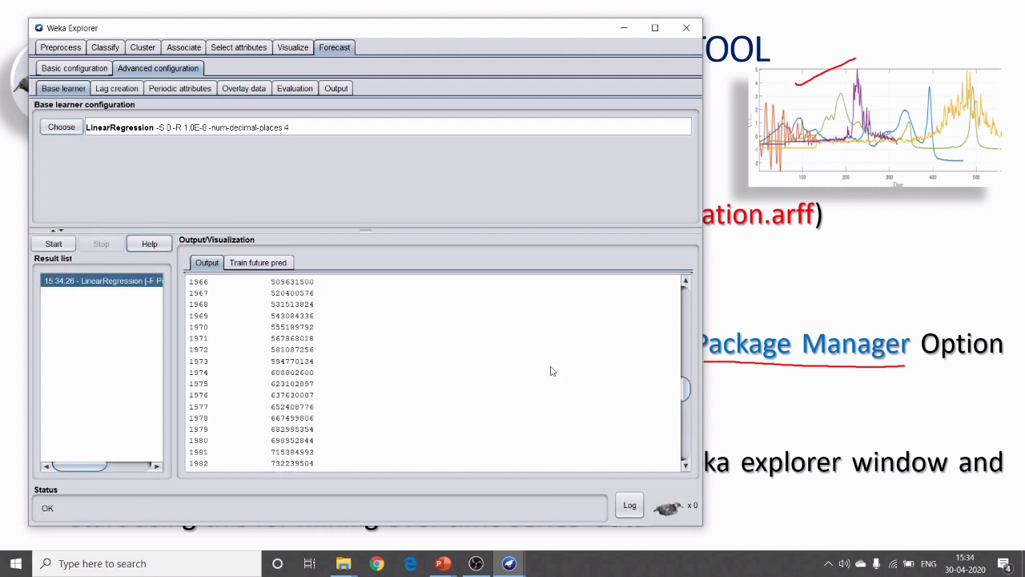
pyautogui.moveTo(685, 306); pyautogui.dragTo(682, 360)
pyautogui.scroll(-11, 302, 320)
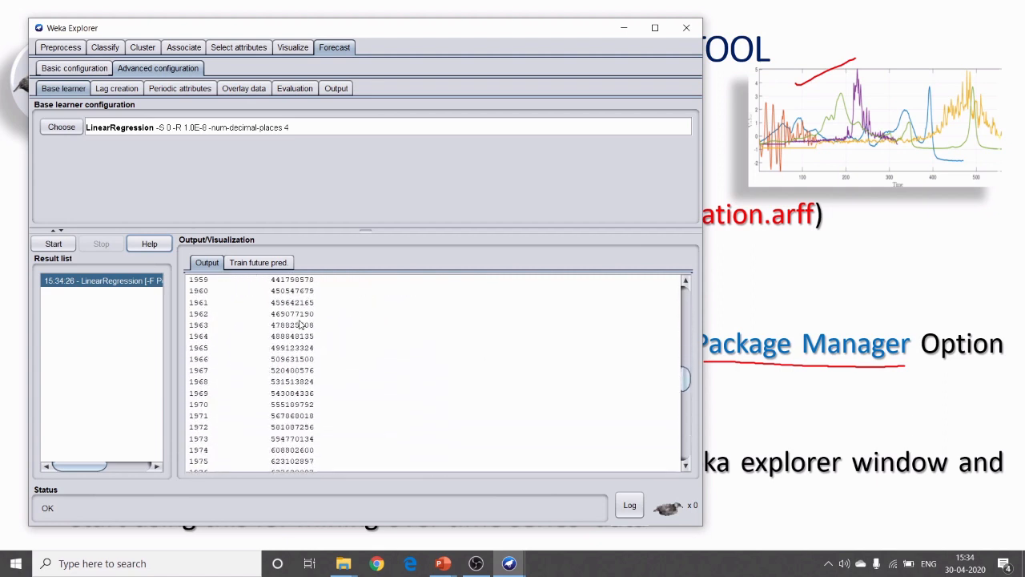
pyautogui.scroll(-7, 300, 320)
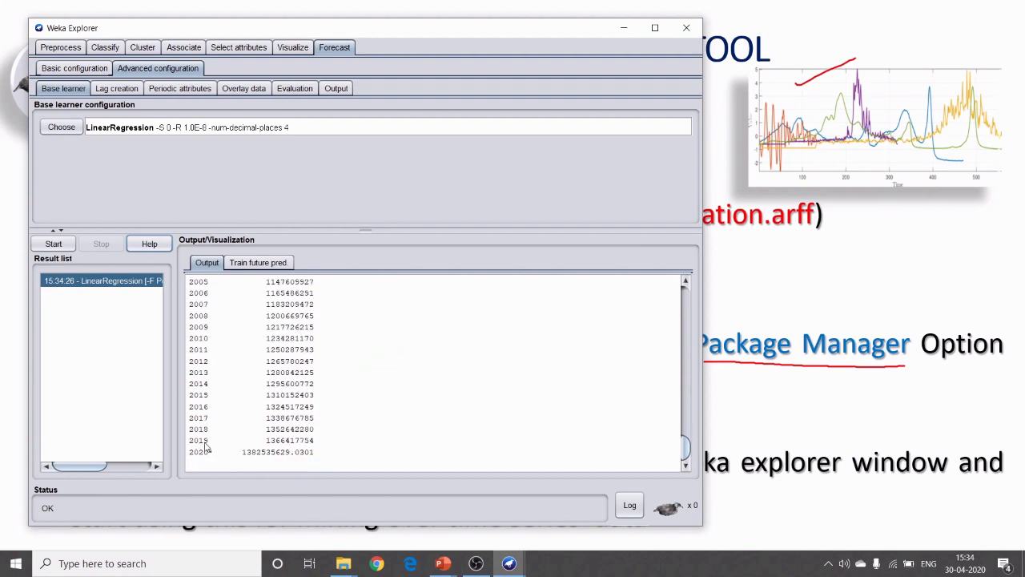
# Examine the 2019 population row and the predicted 2020 row at the end of the forecast output.
pyautogui.moveTo(317, 447); pyautogui.dragTo(190, 448)
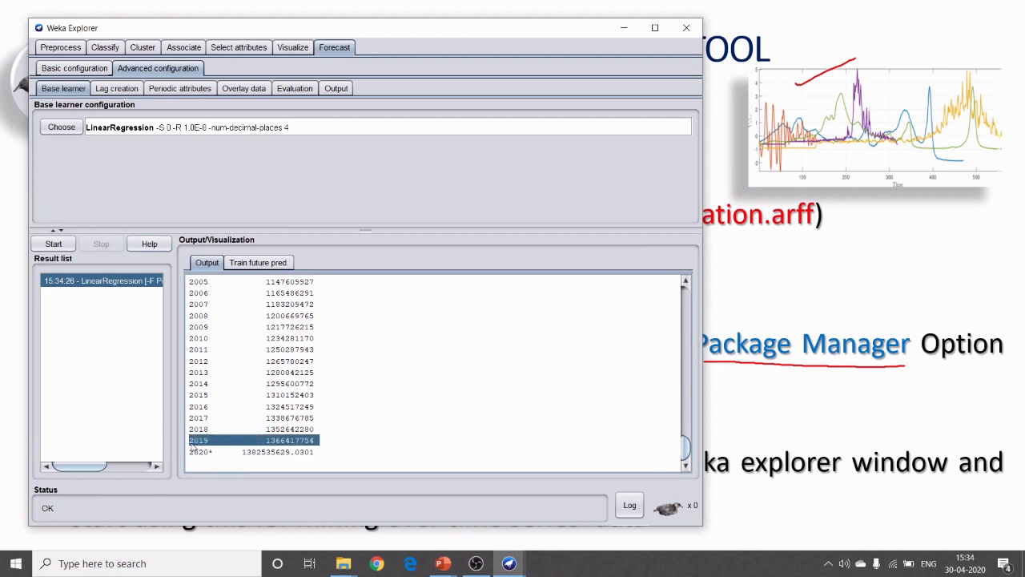
pyautogui.click(381, 440)
pyautogui.moveTo(196, 457); pyautogui.dragTo(320, 456)
pyautogui.click(191, 455)
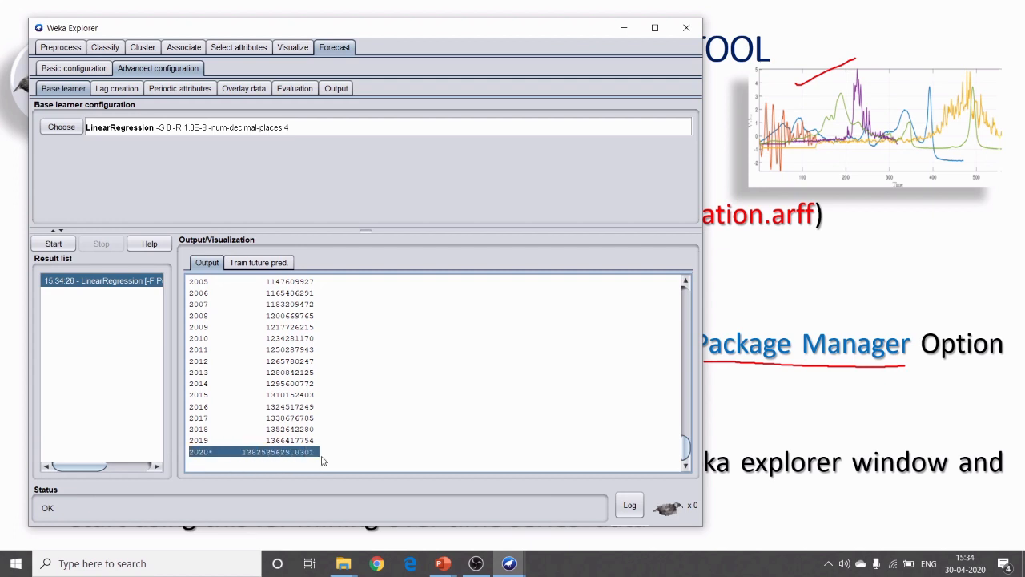
pyautogui.click(416, 433)
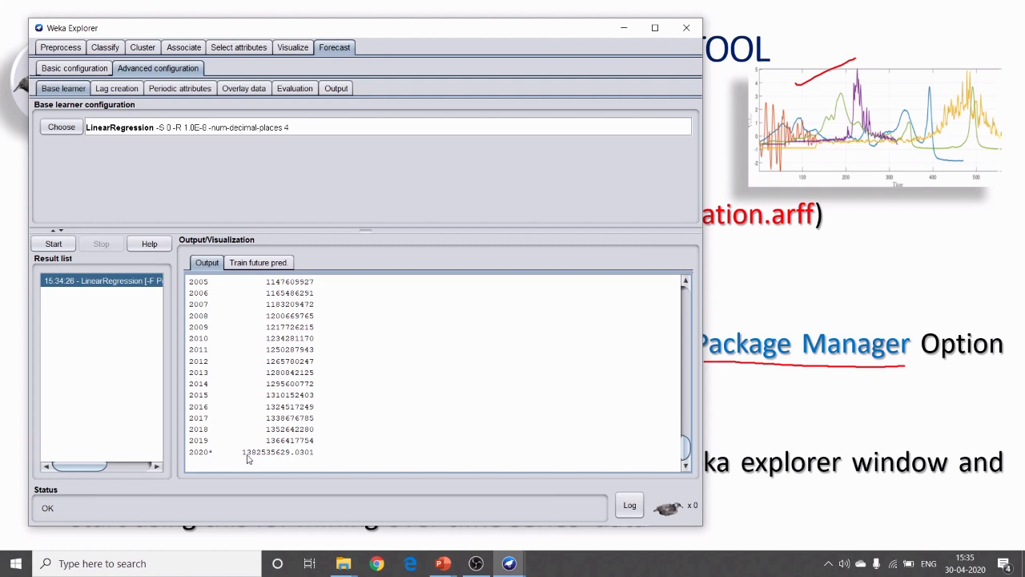
pyautogui.moveTo(258, 460); pyautogui.dragTo(275, 449)
pyautogui.click(335, 455)
pyautogui.click(307, 448)
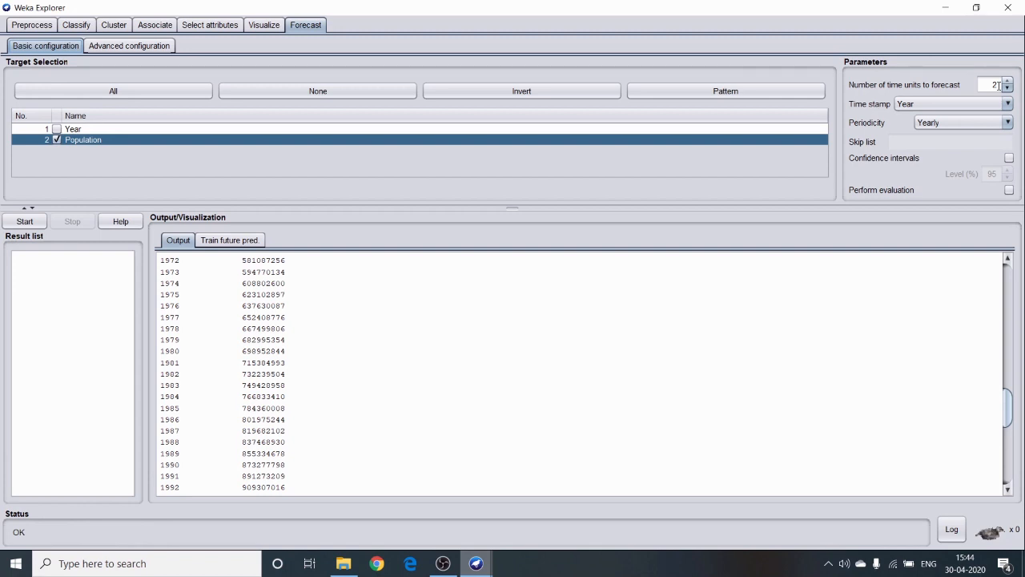
# Run the LinearRegression population forecast for 2 time units, after checking the base learner in the advanced configuration.
pyautogui.click(993, 85)
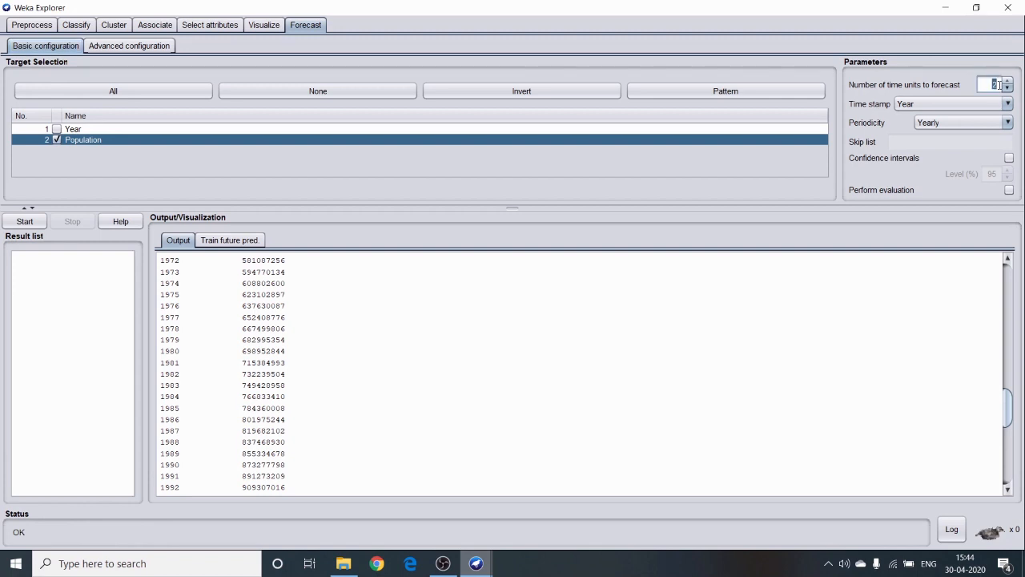
pyautogui.click(47, 50)
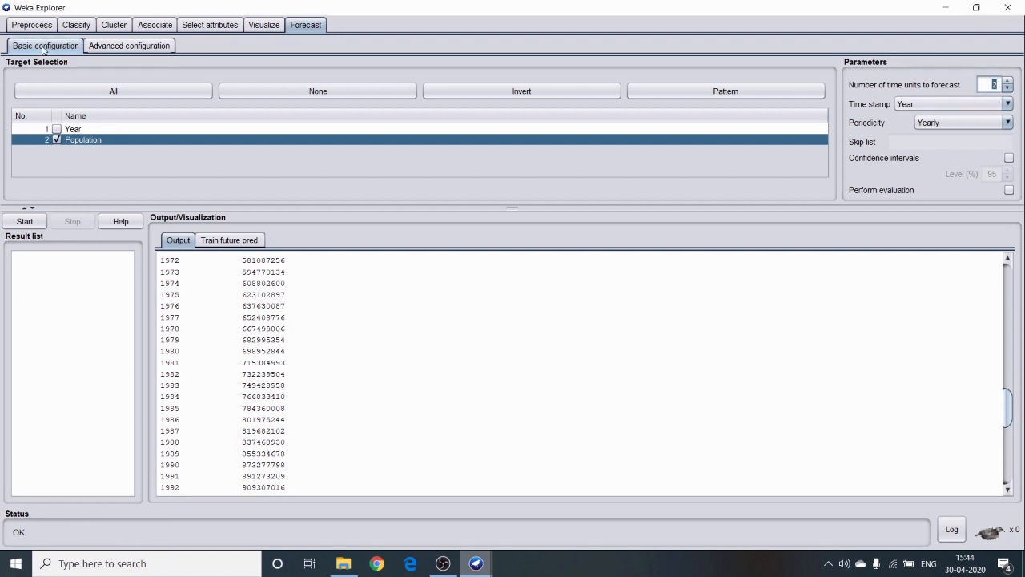
pyautogui.click(128, 46)
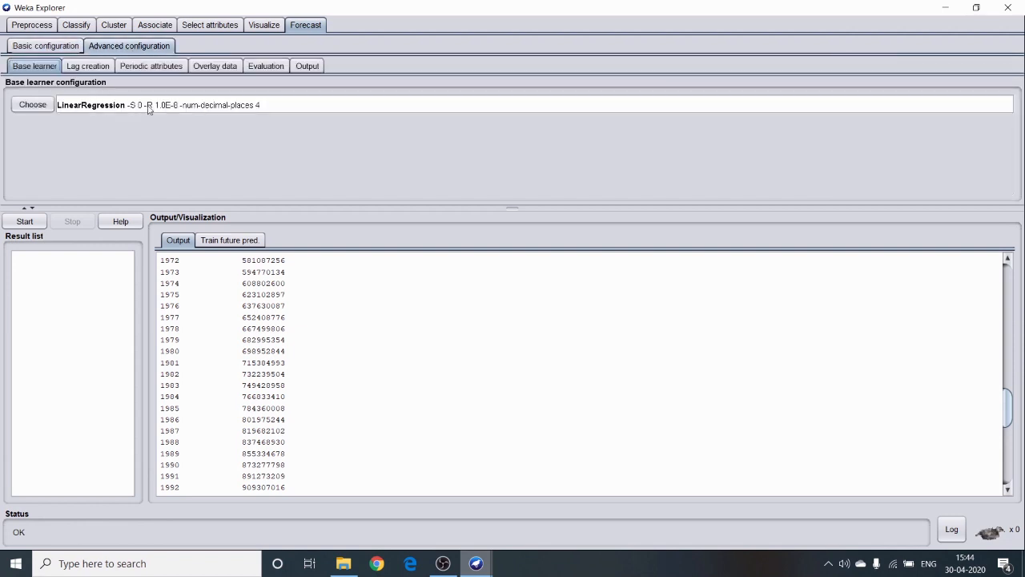
pyautogui.click(56, 50)
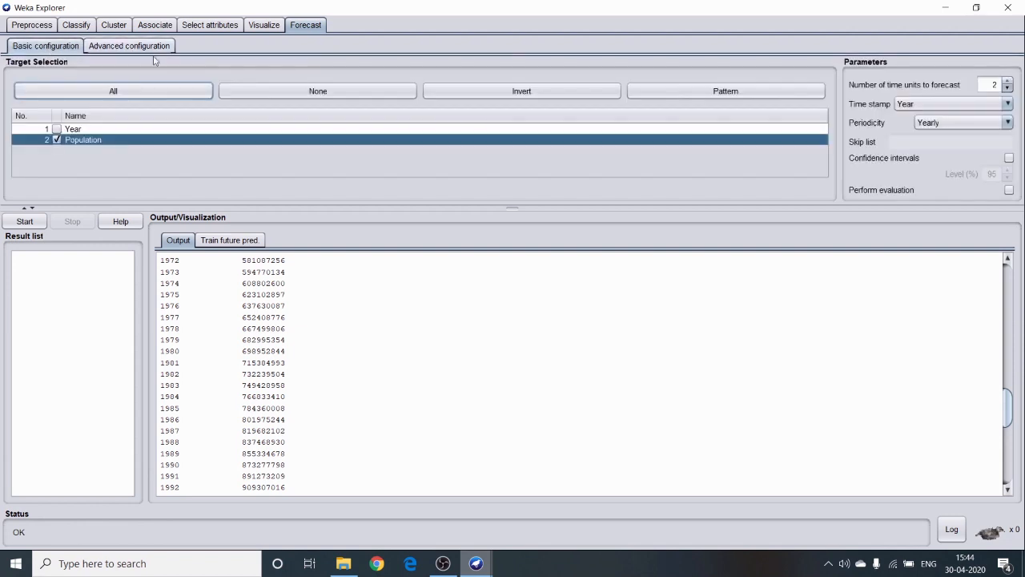
pyautogui.click(26, 224)
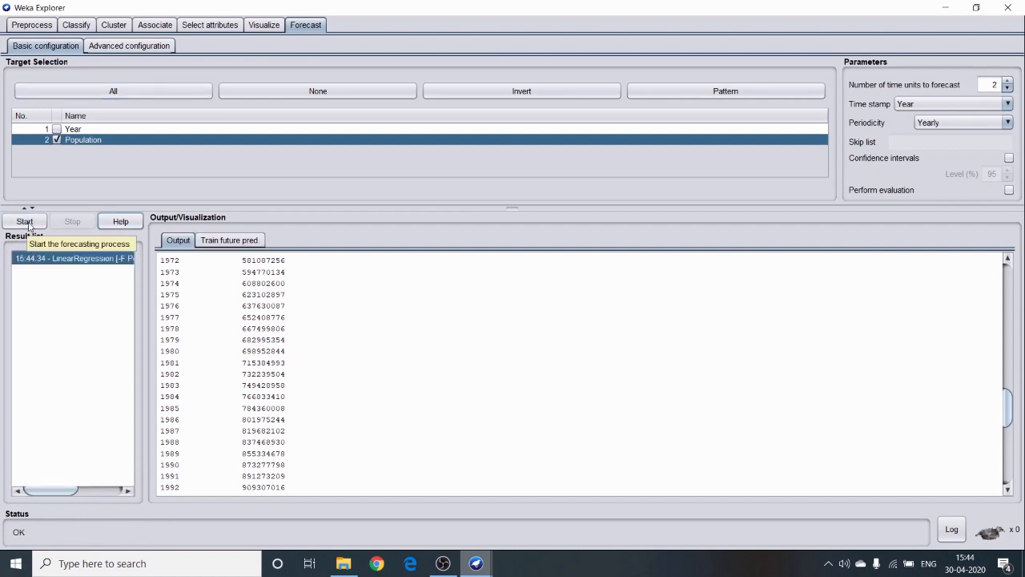
# Examine the predicted 2020 and 2021 population rows in the output and the chart of future predictions.
pyautogui.scroll(-10, 380, 350)
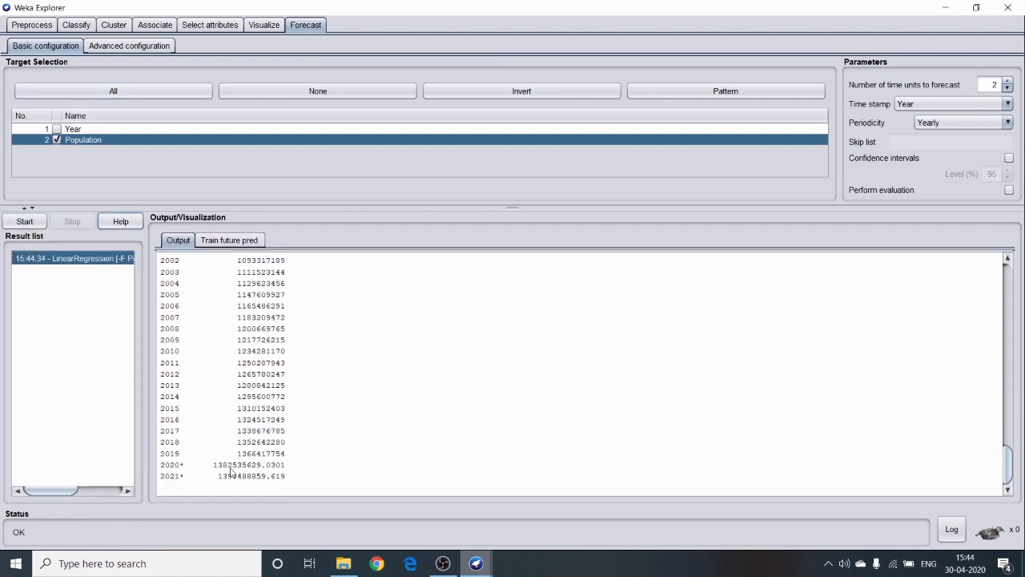
pyautogui.scroll(2, 553, 320)
pyautogui.scroll(-2, 553, 304)
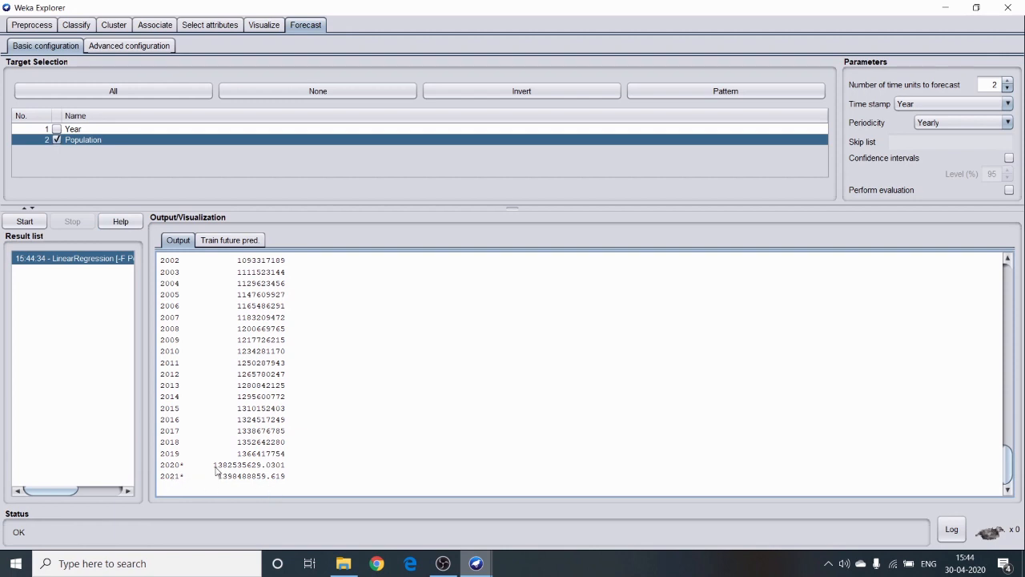
pyautogui.moveTo(217, 468); pyautogui.dragTo(293, 470)
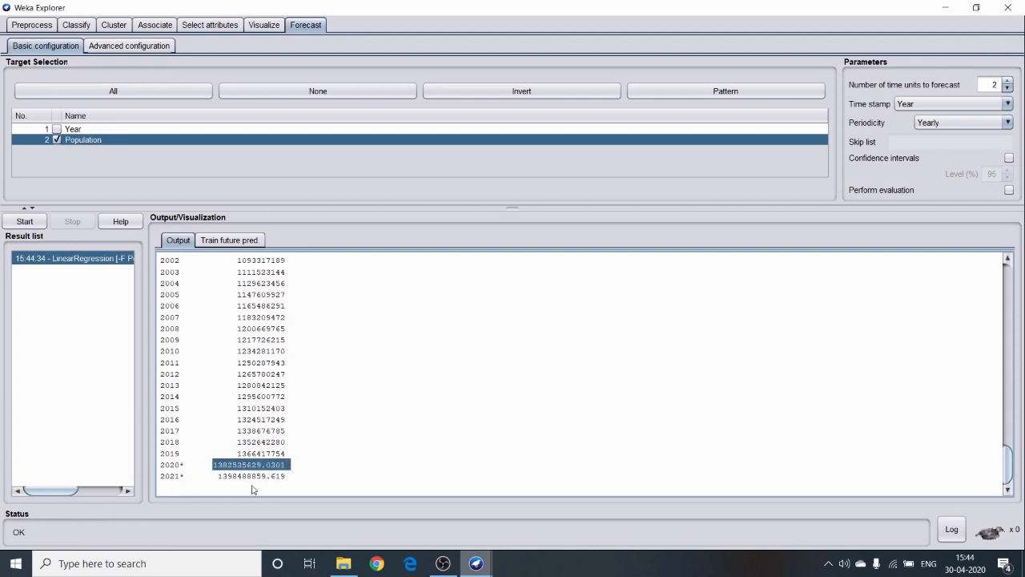
pyautogui.moveTo(213, 484); pyautogui.dragTo(267, 485)
pyautogui.click(377, 336)
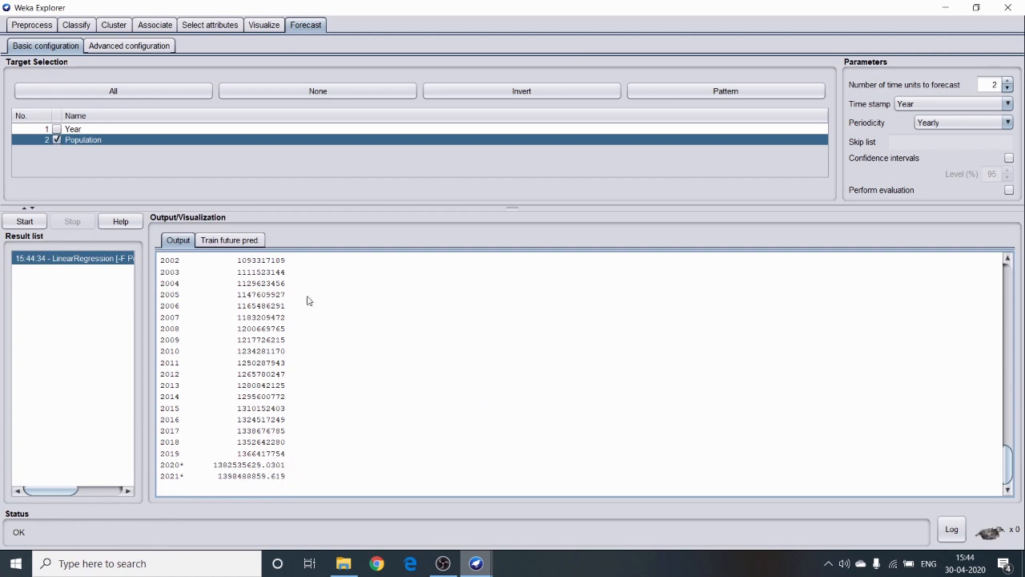
pyautogui.click(241, 240)
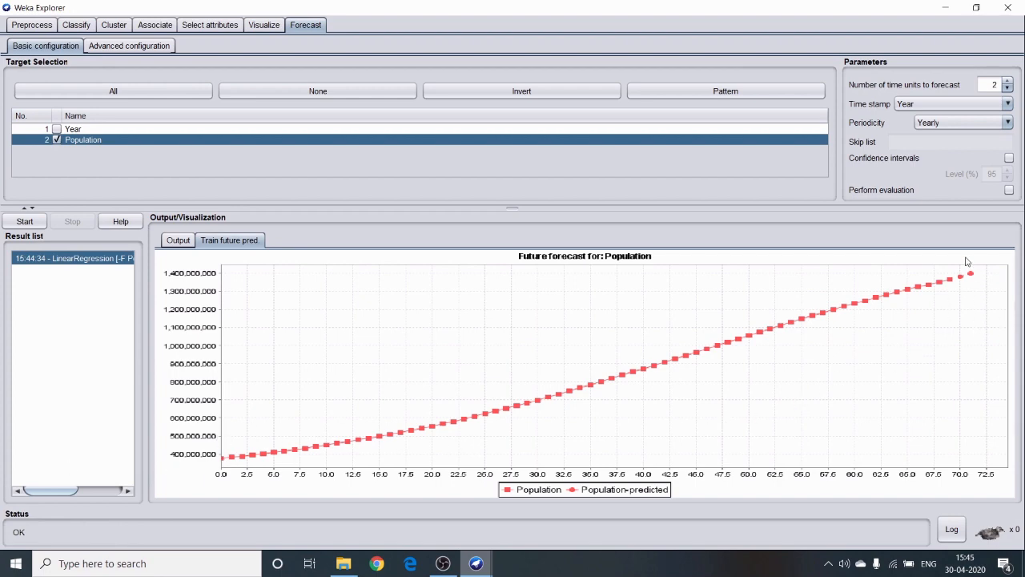
# Set the number of time units to forecast to 5, rerun the forecast and examine the predicted 2024 population row.
pyautogui.doubleClick(994, 84)
pyautogui.write('5')
pyautogui.click(24, 221)
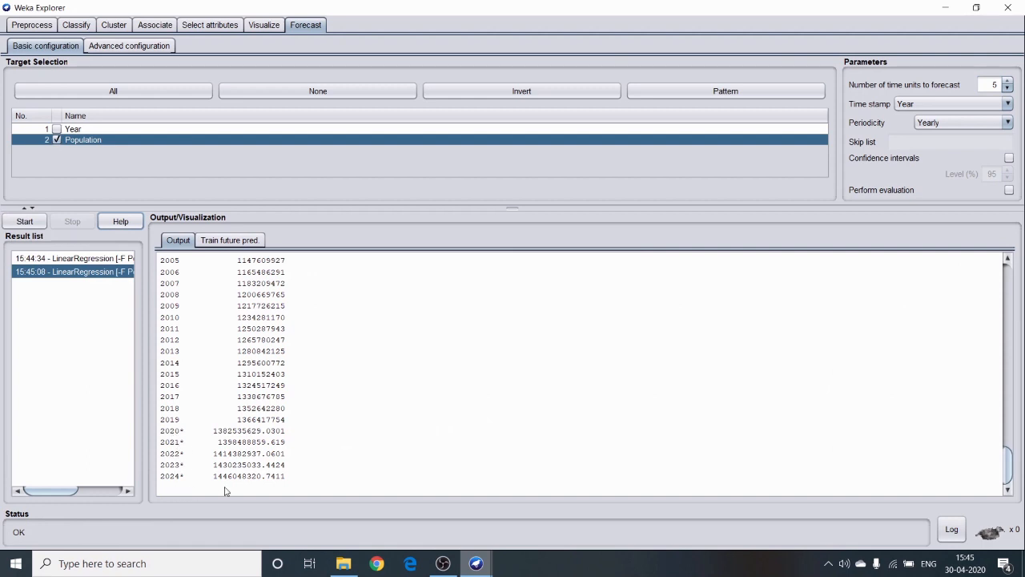
pyautogui.moveTo(212, 476); pyautogui.dragTo(291, 482)
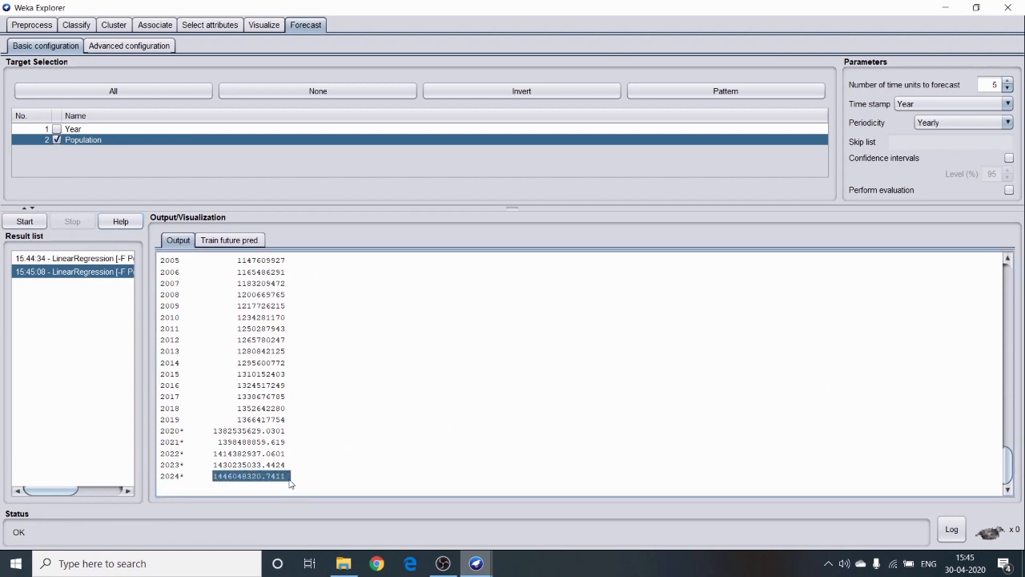
pyautogui.click(180, 483)
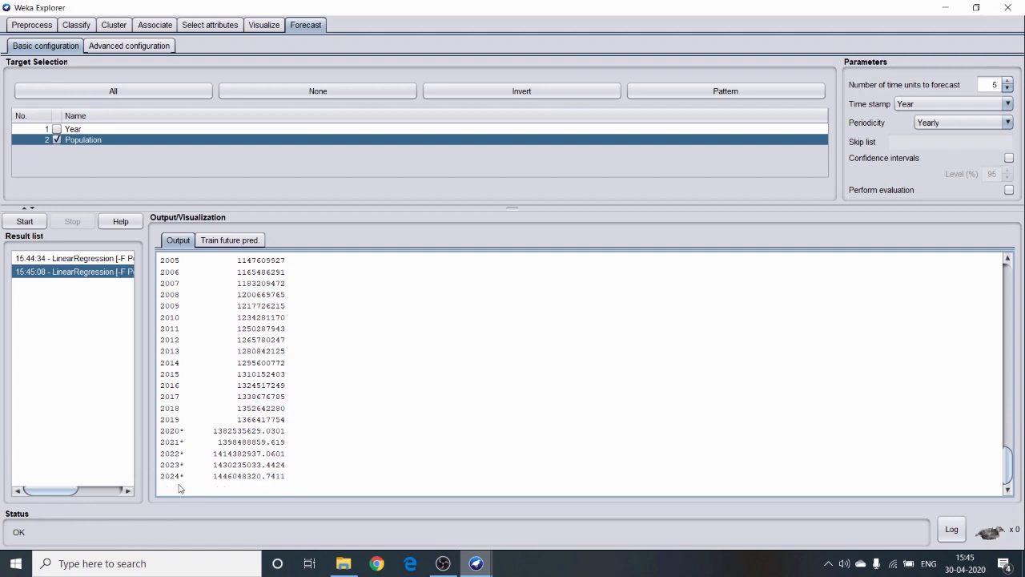
pyautogui.moveTo(214, 481); pyautogui.dragTo(226, 482)
pyautogui.doubleClick(230, 483)
pyautogui.click(226, 484)
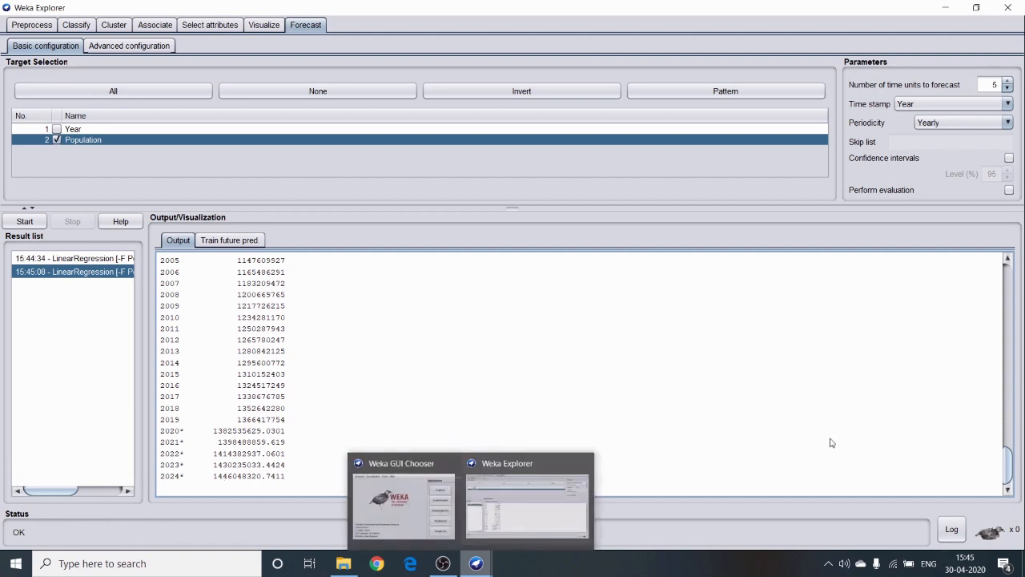
# Extend the forecast to 10 time units, run it again and examine the predicted 2029 population row.
pyautogui.doubleClick(986, 85)
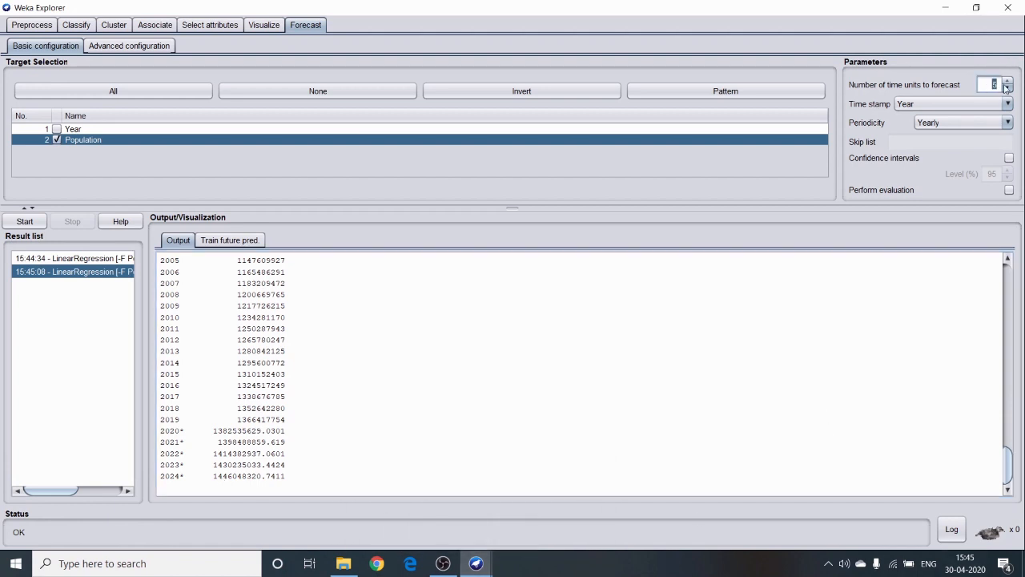
pyautogui.write('10')
pyautogui.click(25, 221)
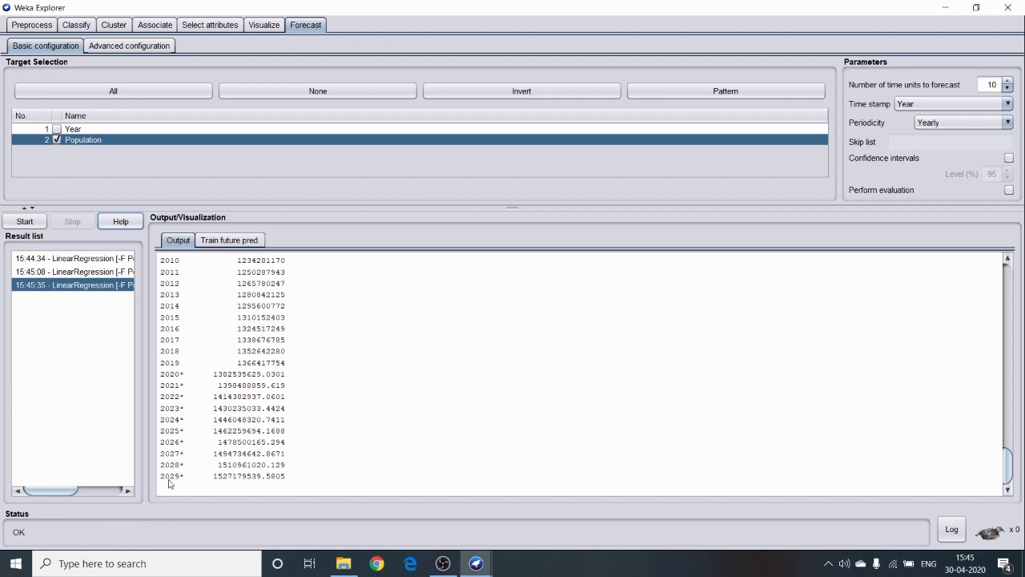
pyautogui.moveTo(164, 480); pyautogui.dragTo(177, 485)
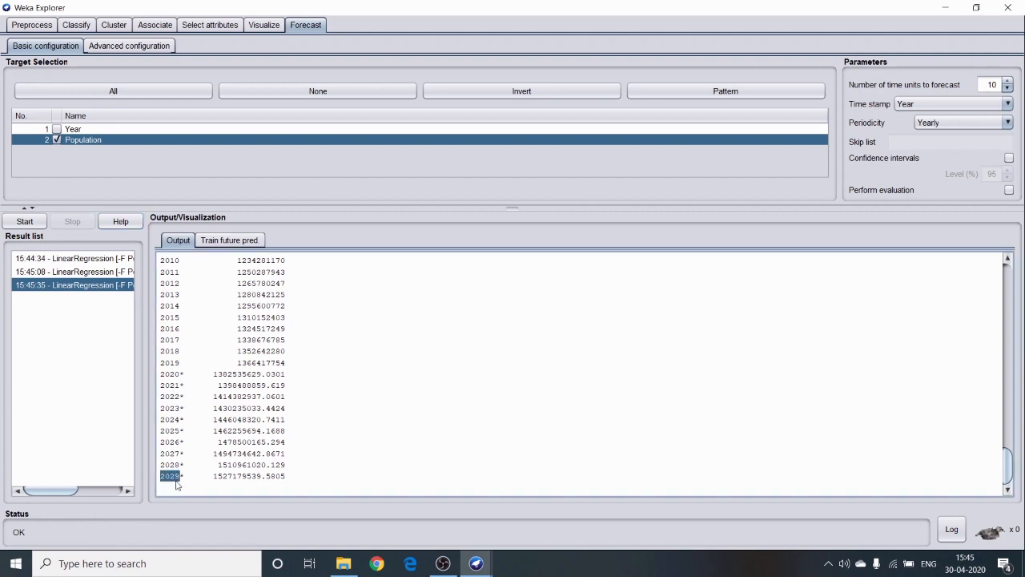
pyautogui.click(200, 489)
pyautogui.moveTo(215, 483); pyautogui.dragTo(227, 480)
pyautogui.click(537, 338)
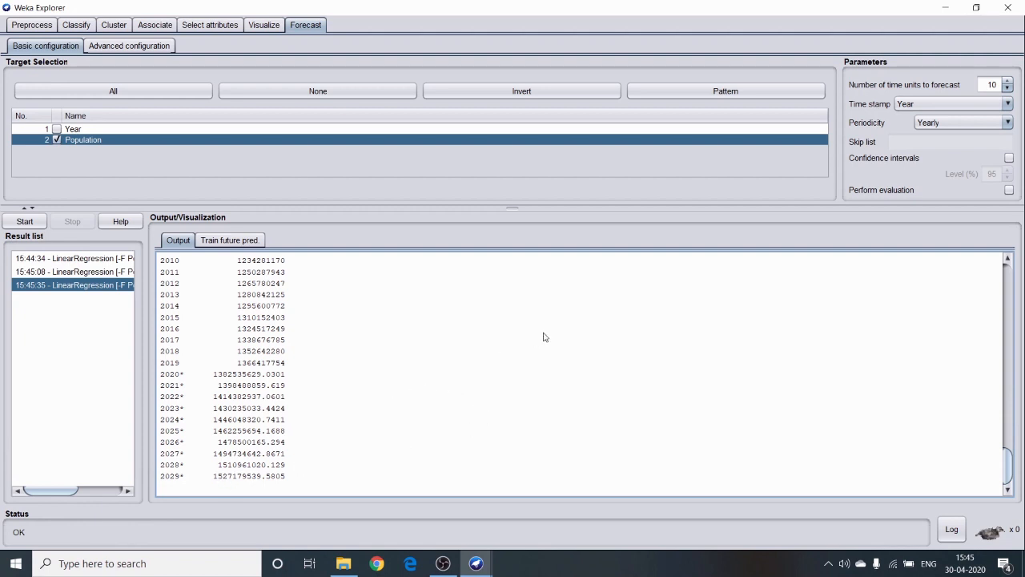